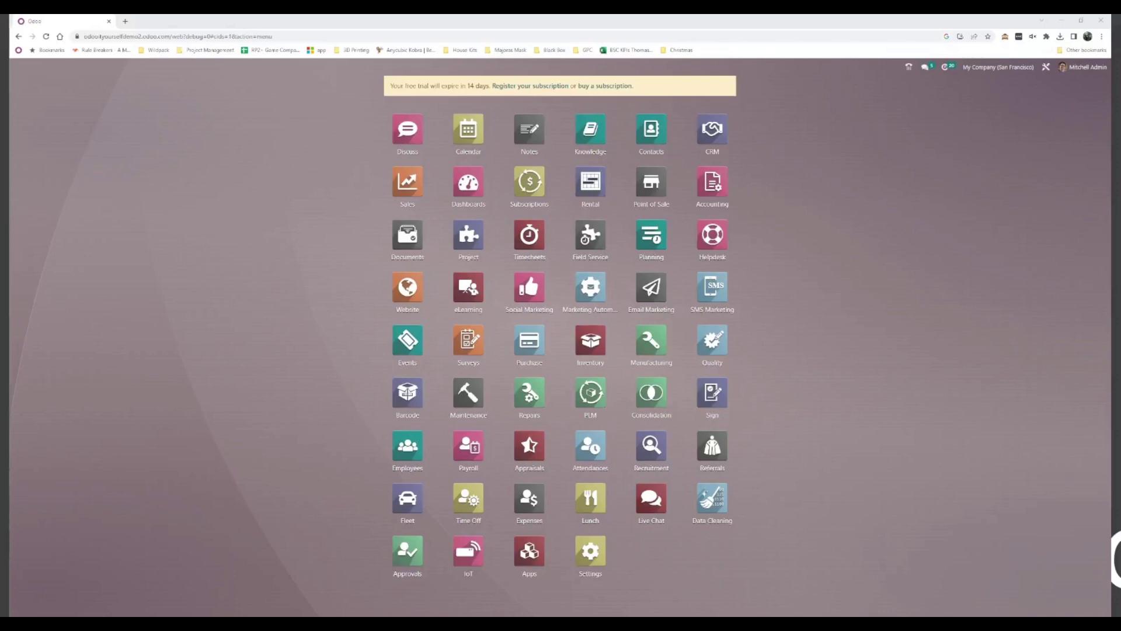
# Activate developer mode from the Developer Tools section of the Odoo Settings app
pyautogui.click(599, 555)
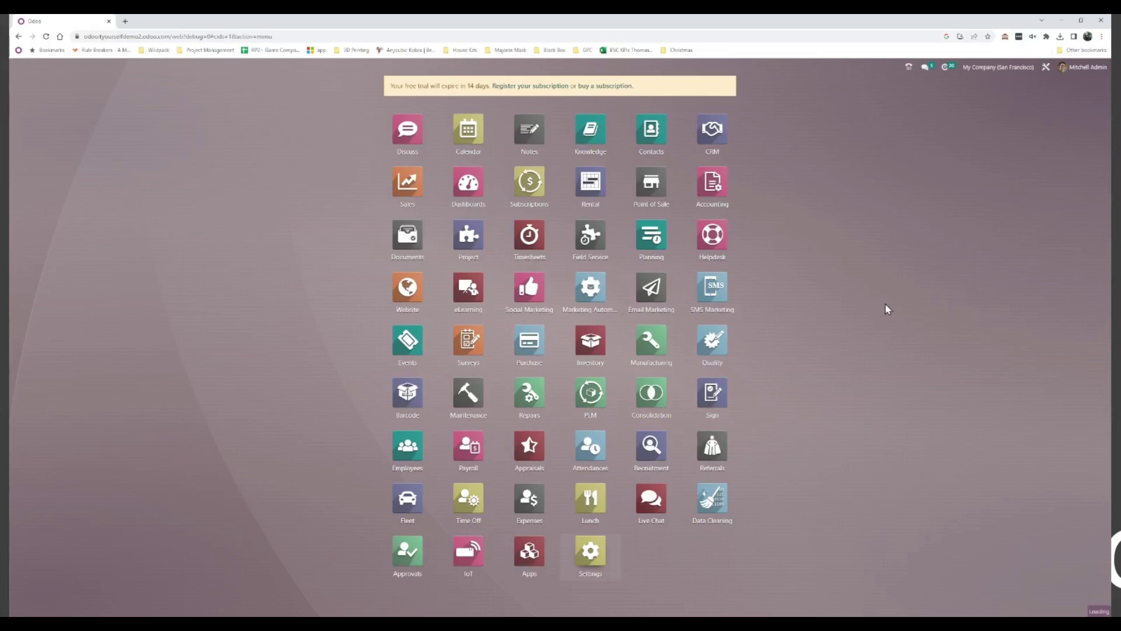
pyautogui.scroll(-2, 886, 310)
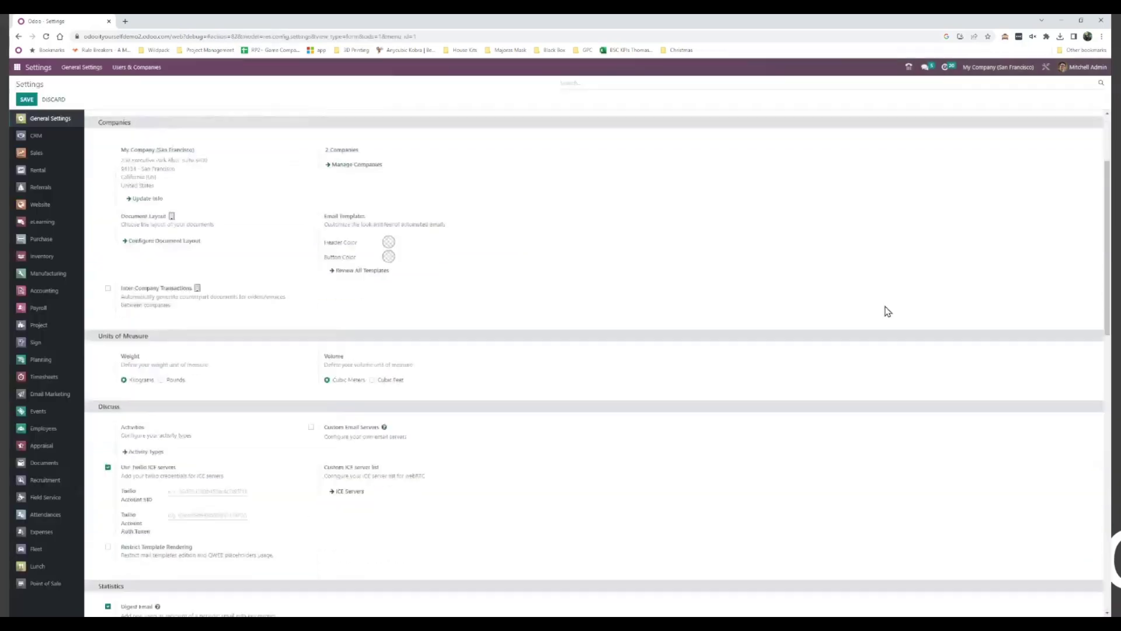
pyautogui.scroll(-15, 643, 357)
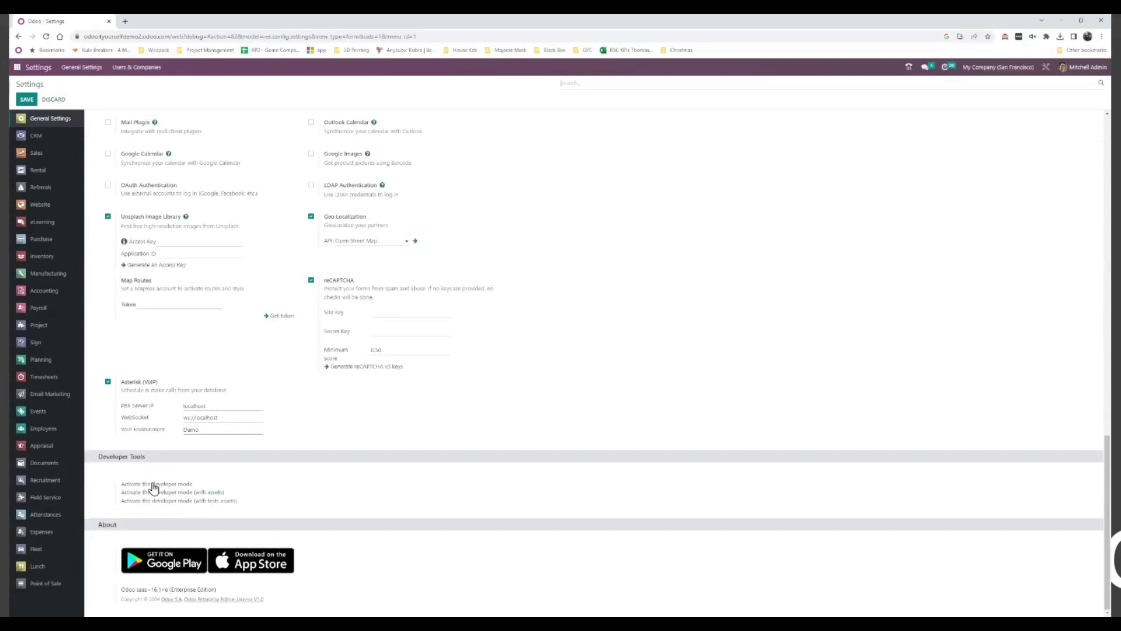
pyautogui.click(153, 484)
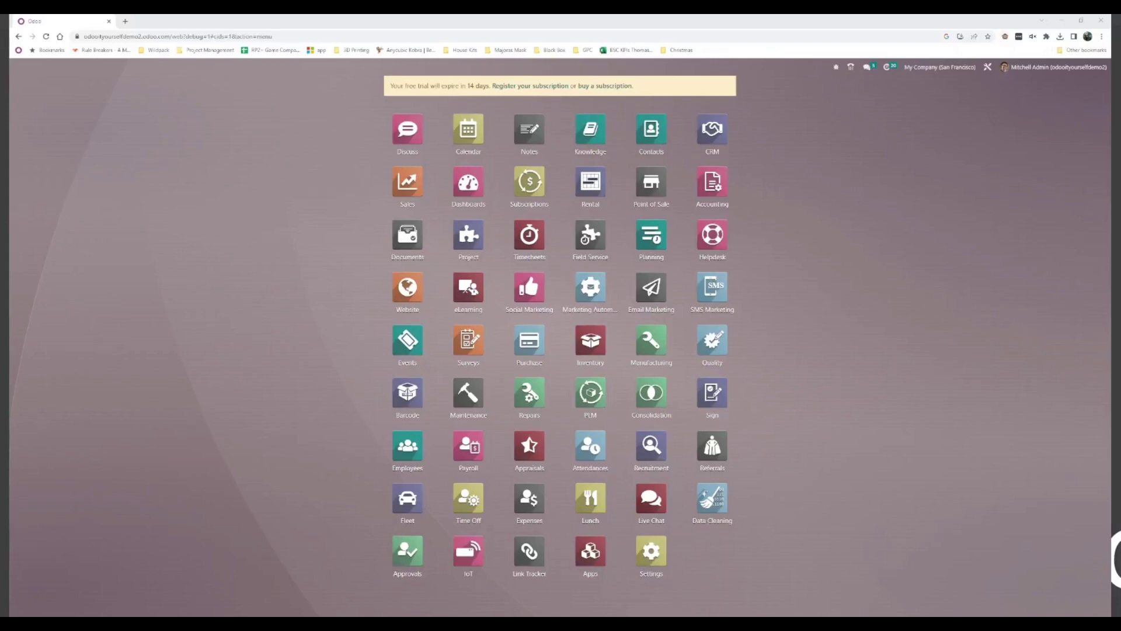
pyautogui.click(1006, 36)
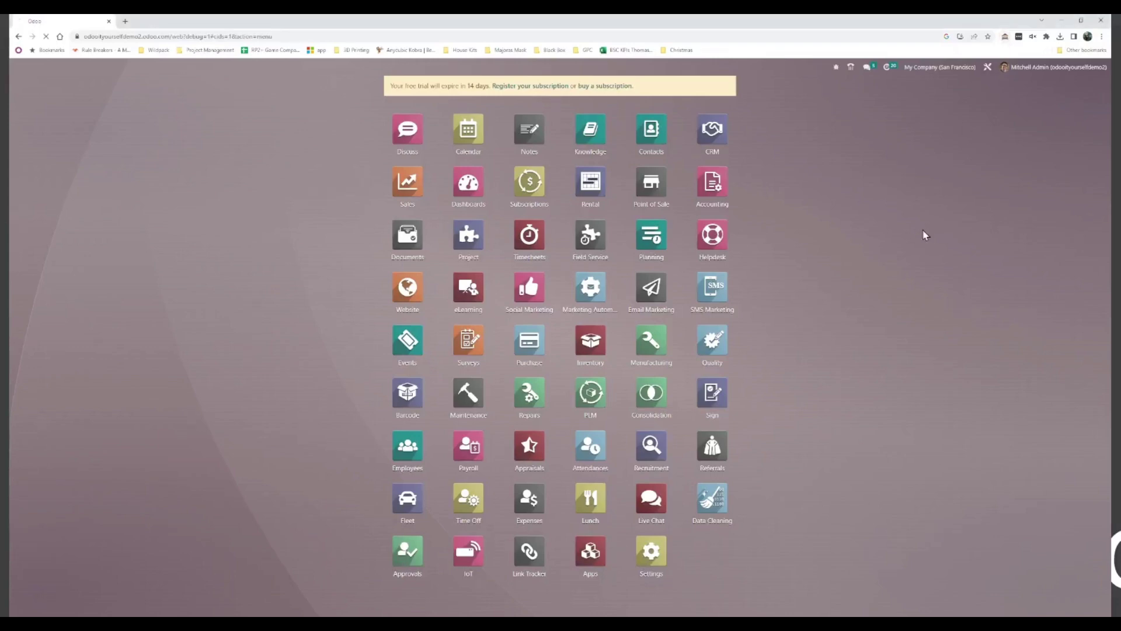
pyautogui.click(1006, 37)
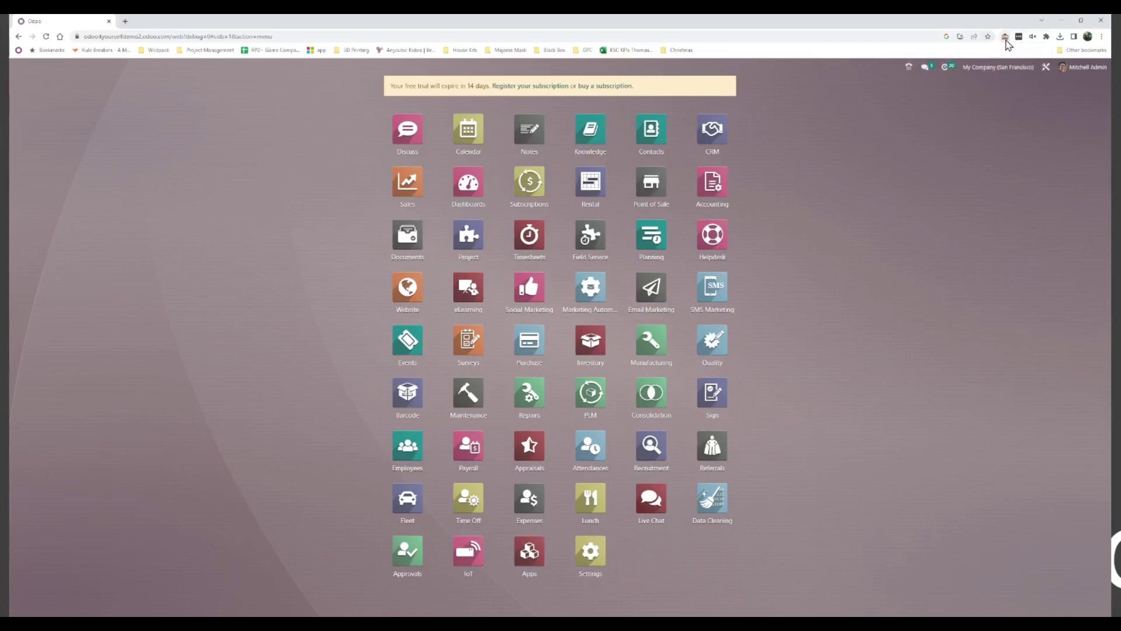
pyautogui.click(1006, 37)
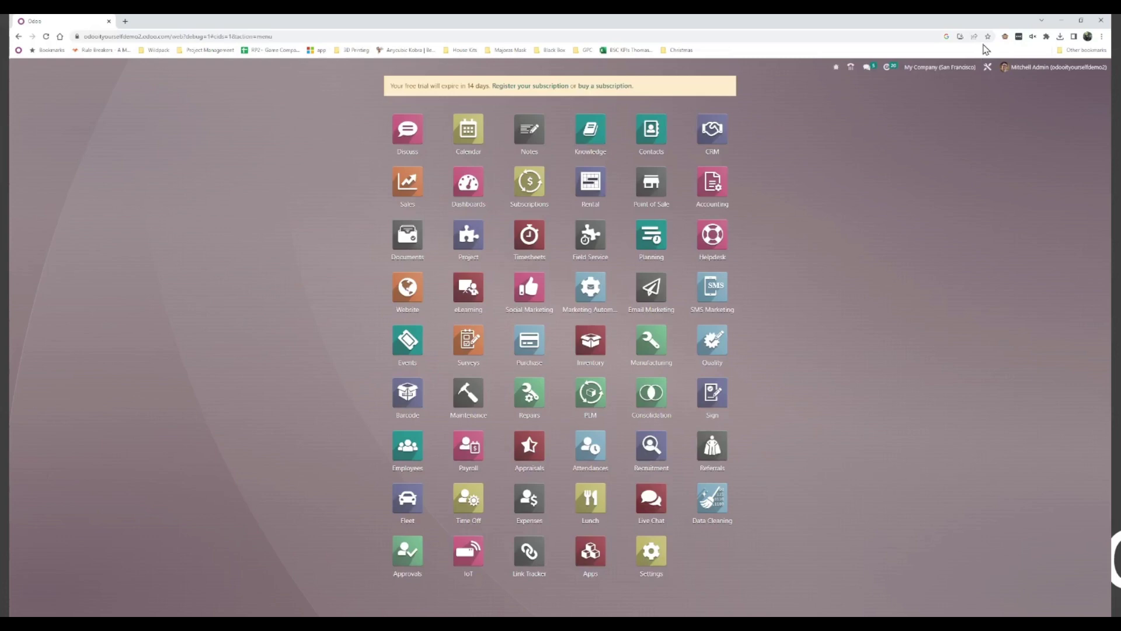
pyautogui.click(125, 22)
pyautogui.write('od')
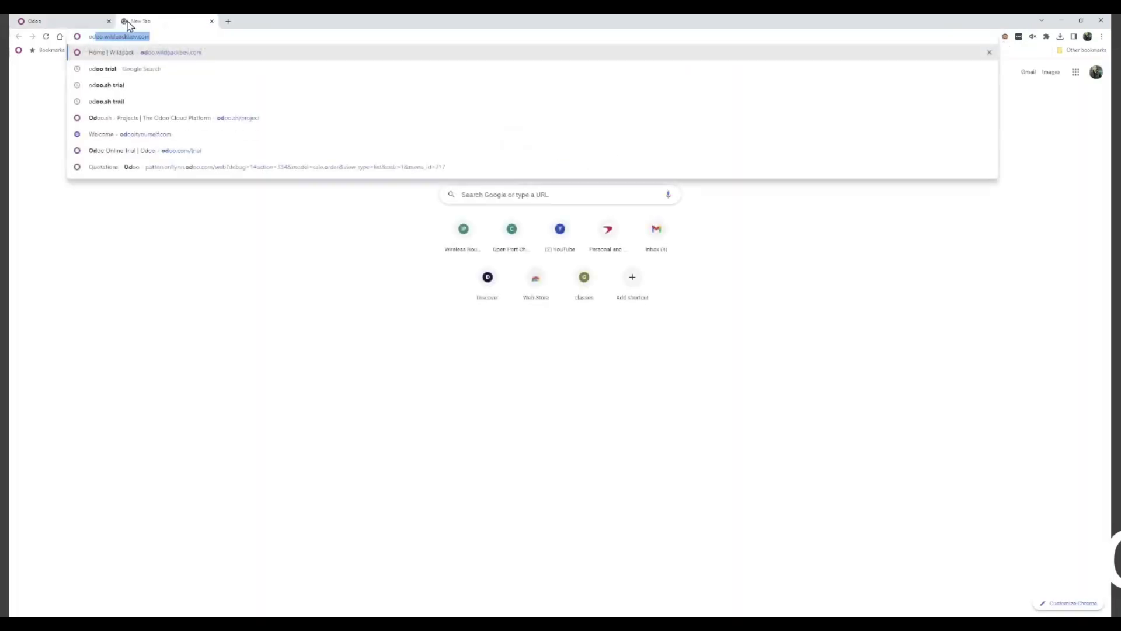
pyautogui.write('oo developer addons')
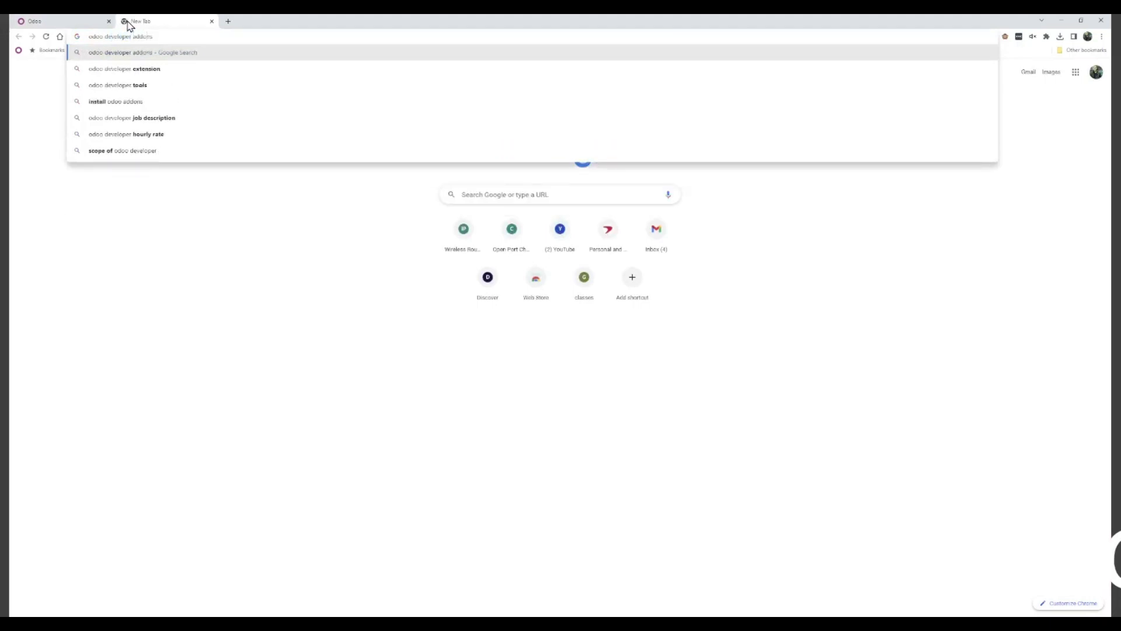
pyautogui.press('Return')
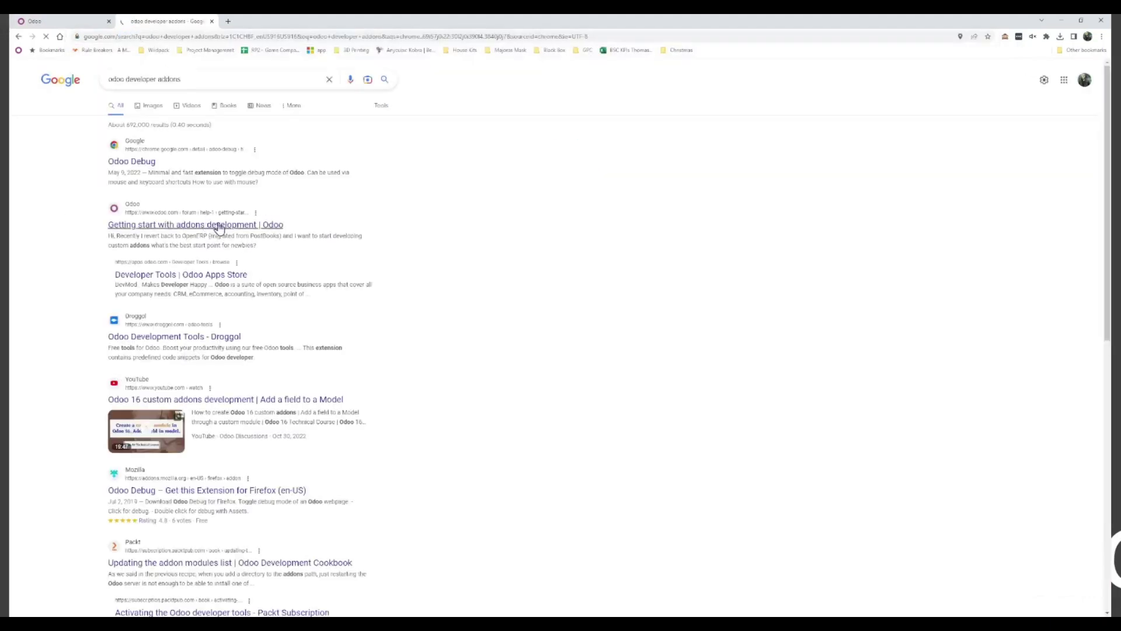
pyautogui.click(129, 164)
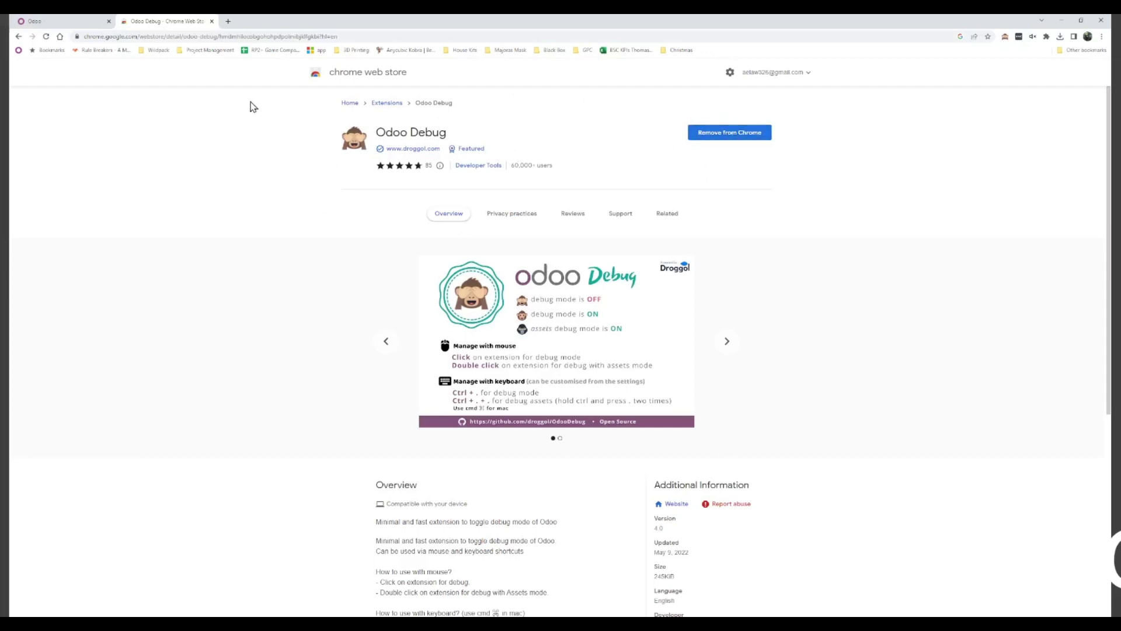
pyautogui.hotkey('ctrl', 'w')
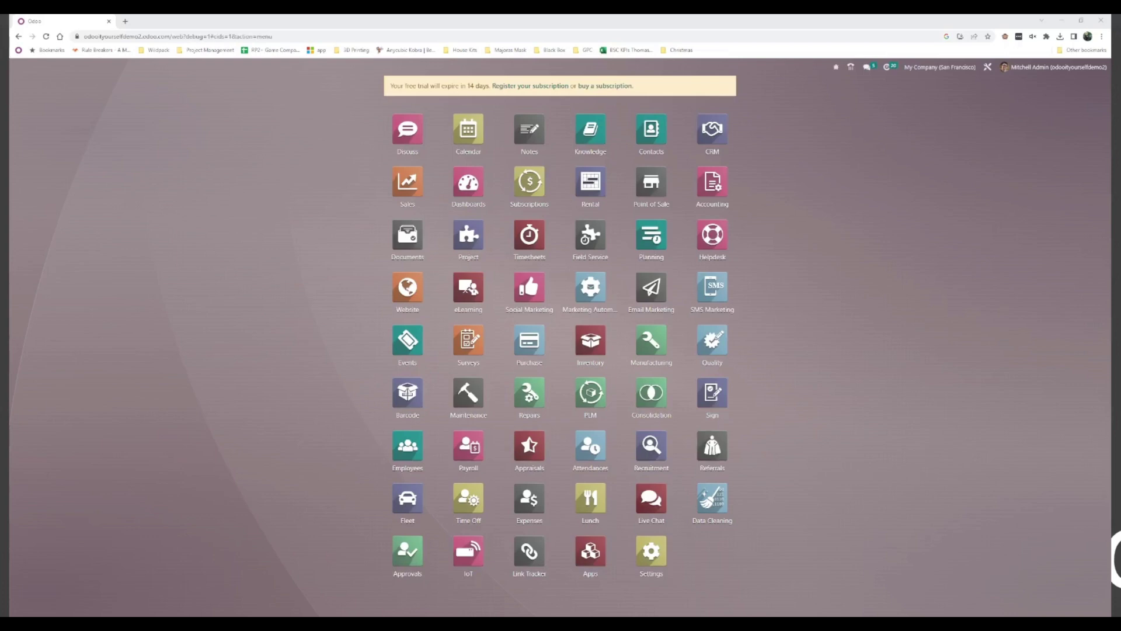
# Toggle debug mode off and back on with the Odoo Debug extension icon
pyautogui.click(1005, 37)
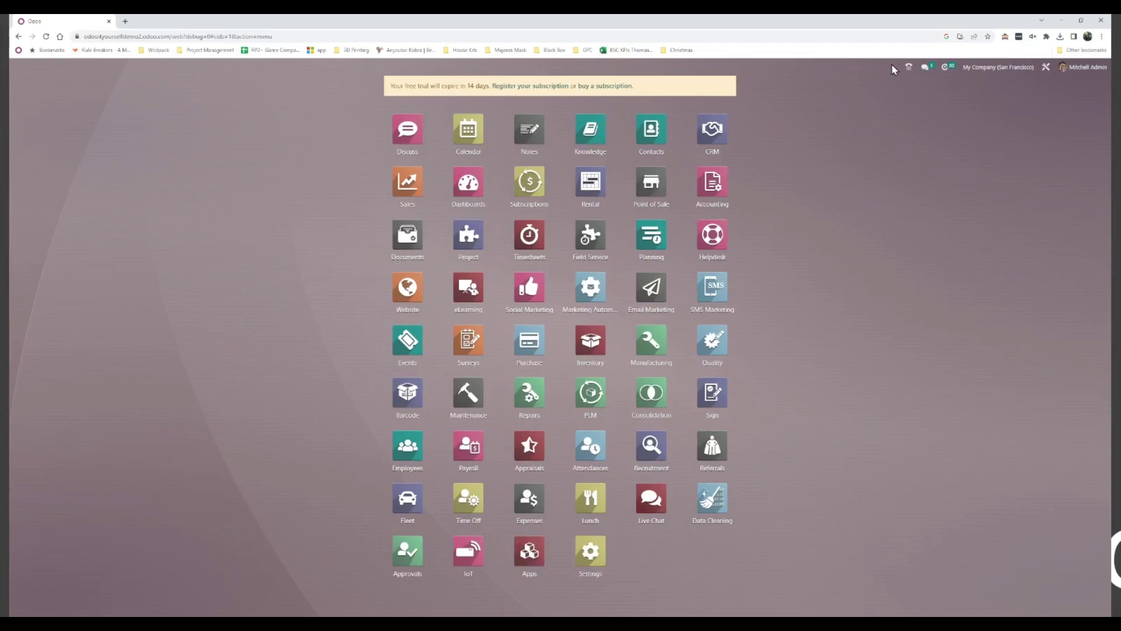
pyautogui.click(1005, 37)
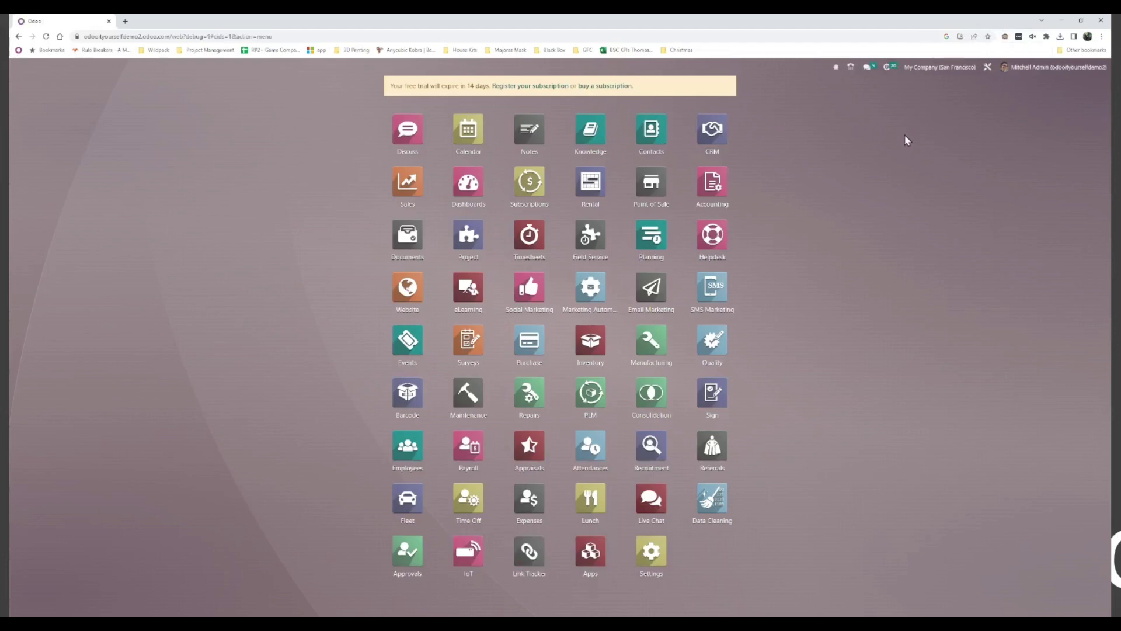
pyautogui.click(666, 563)
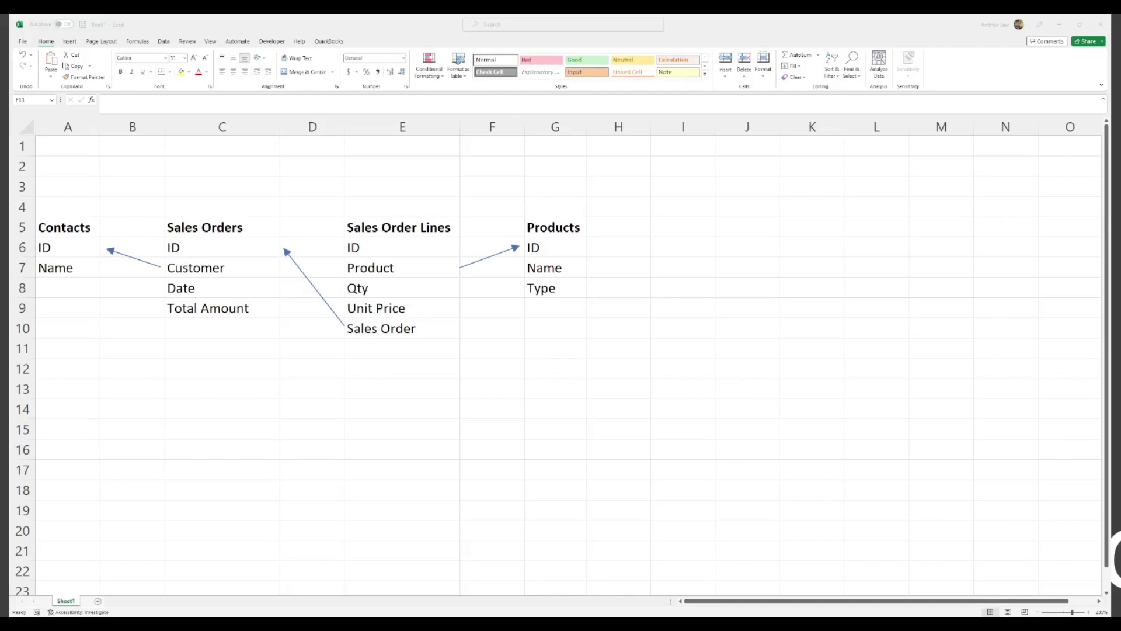
# Add Address and Payment Terms under Contacts in A8–A9 and autofit column A
pyautogui.click(74, 289)
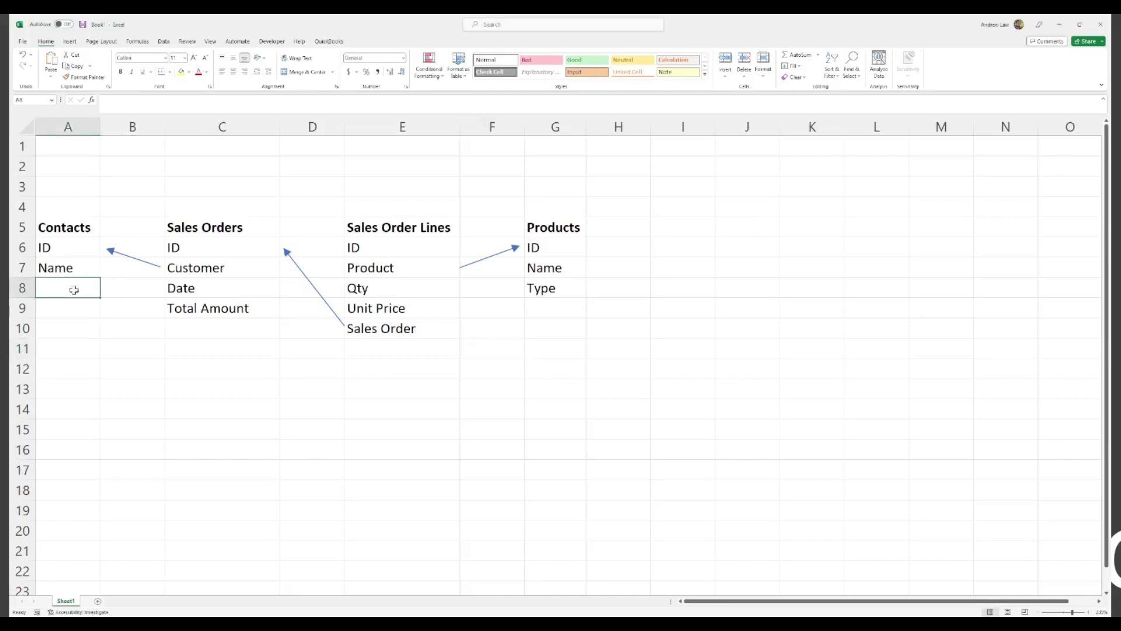
pyautogui.write('Address')
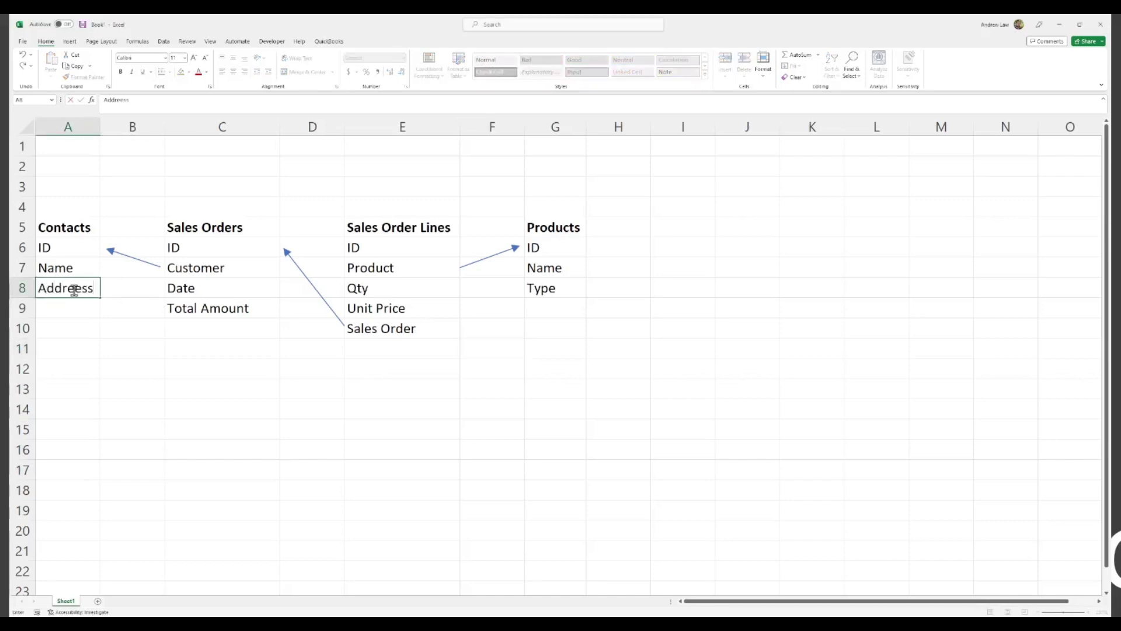
pyautogui.press('BackSpace')
pyautogui.press('BackSpace')
pyautogui.write('ss')
pyautogui.press('Return')
pyautogui.write('Pa')
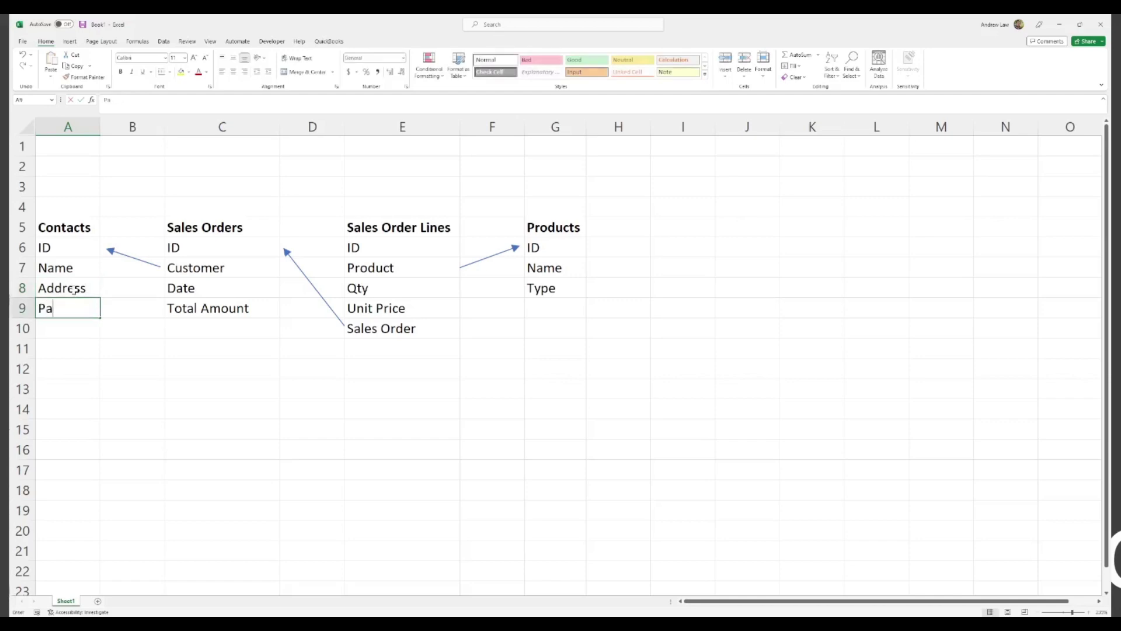
pyautogui.write('yment Terms')
pyautogui.press('Return')
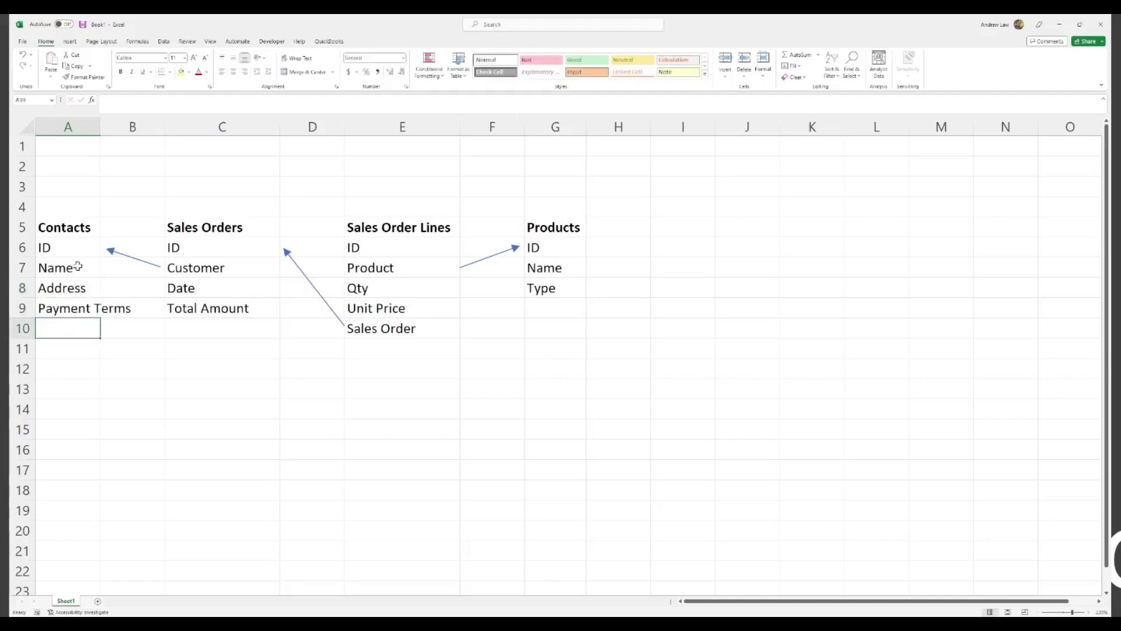
pyautogui.doubleClick(99, 126)
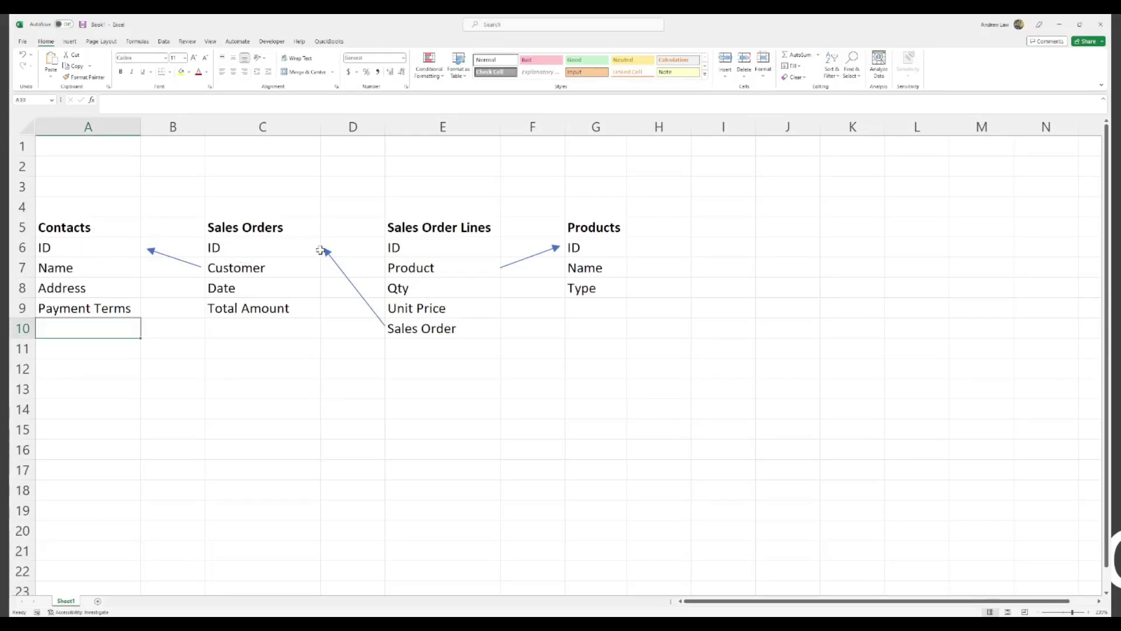
# Step from the Sales Order Lines Product field to the Products ID and Type fields
pyautogui.click(425, 231)
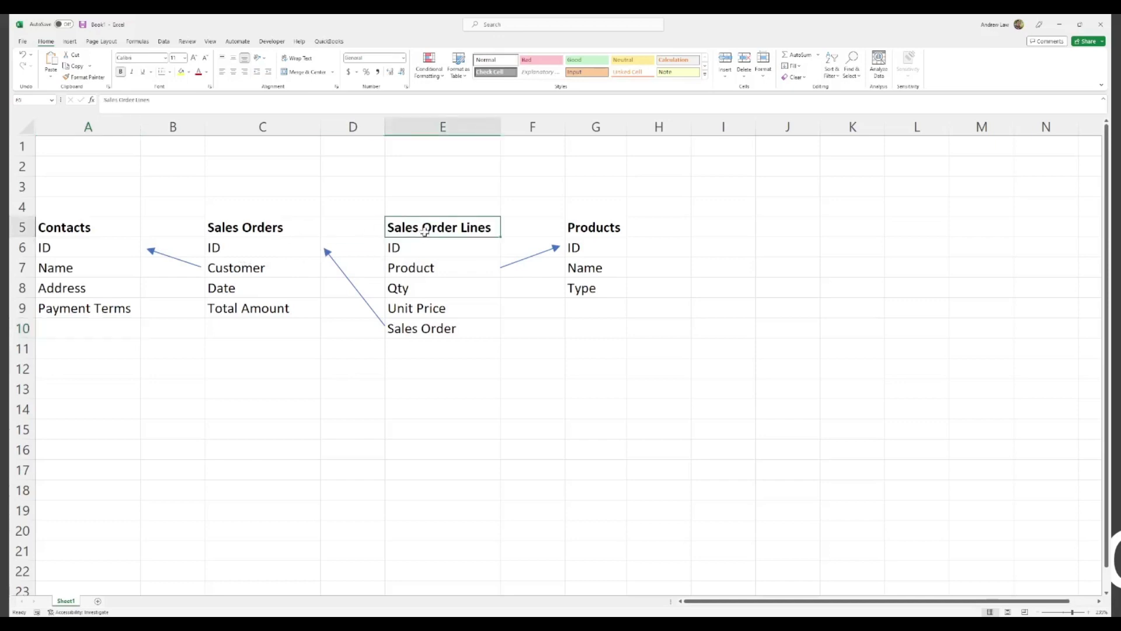
pyautogui.press('Down')
pyautogui.press('Down')
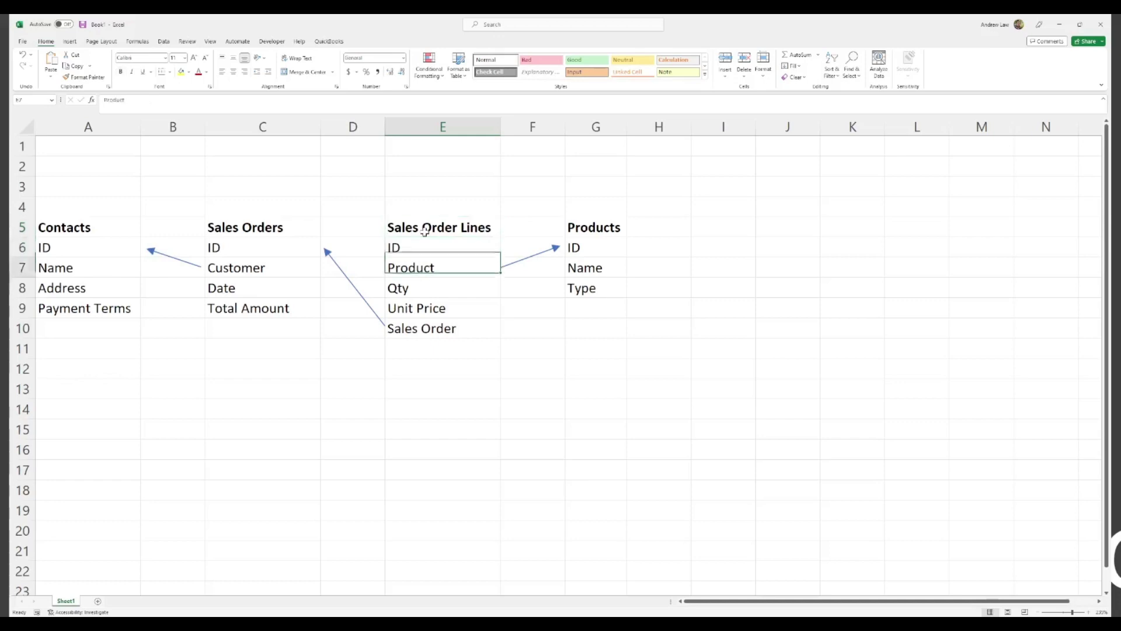
pyautogui.press('Right')
pyautogui.press('Right')
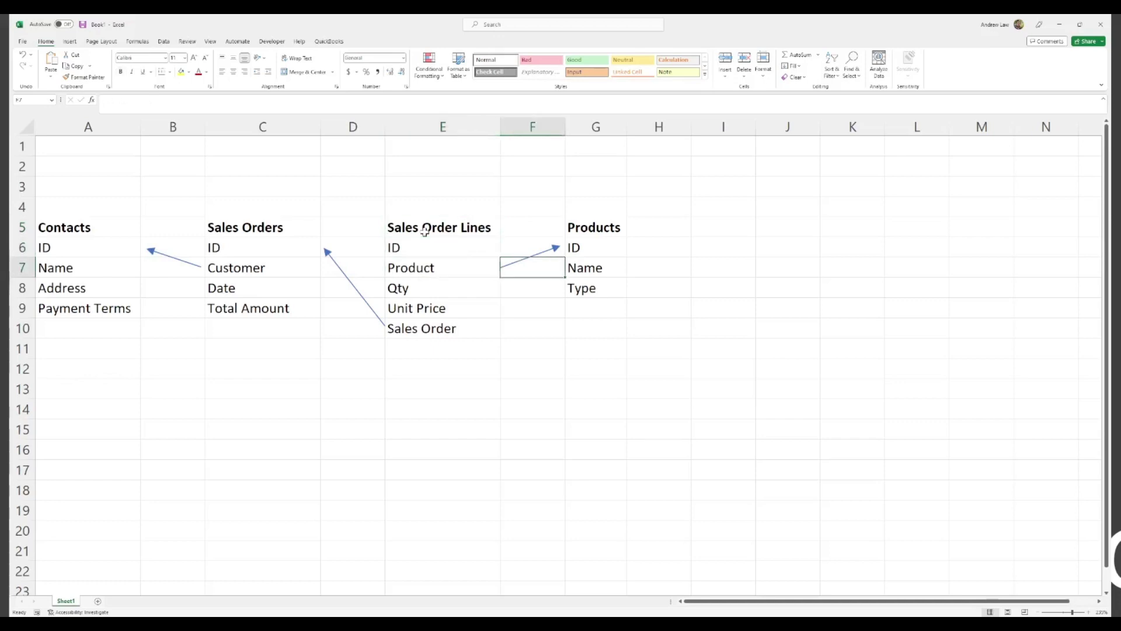
pyautogui.press('Up')
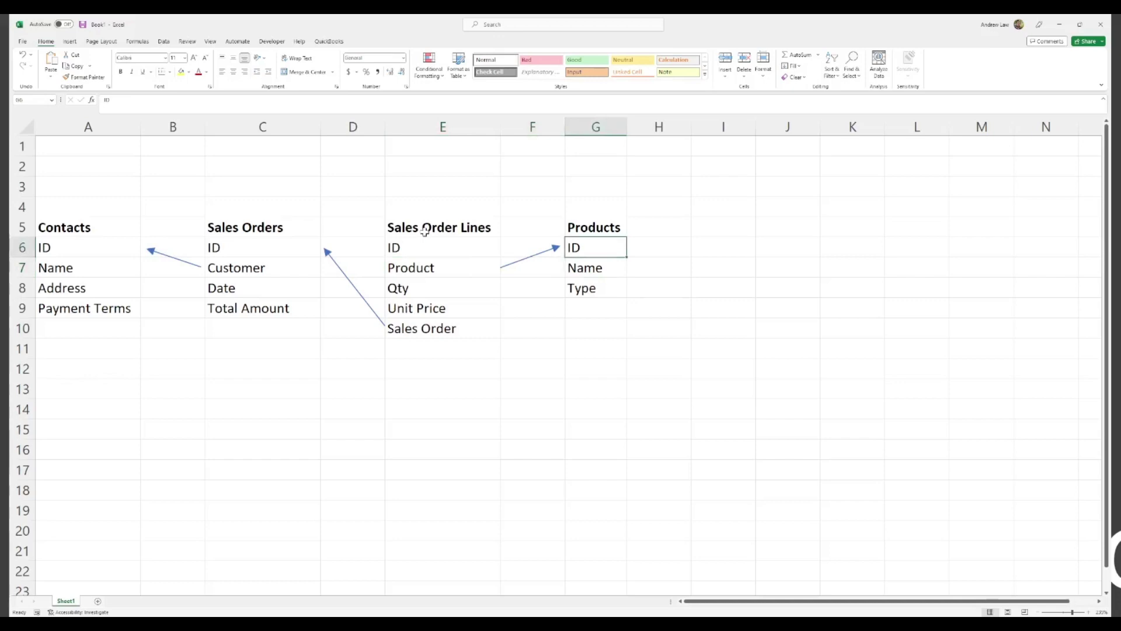
pyautogui.press('Down')
pyautogui.press('Down')
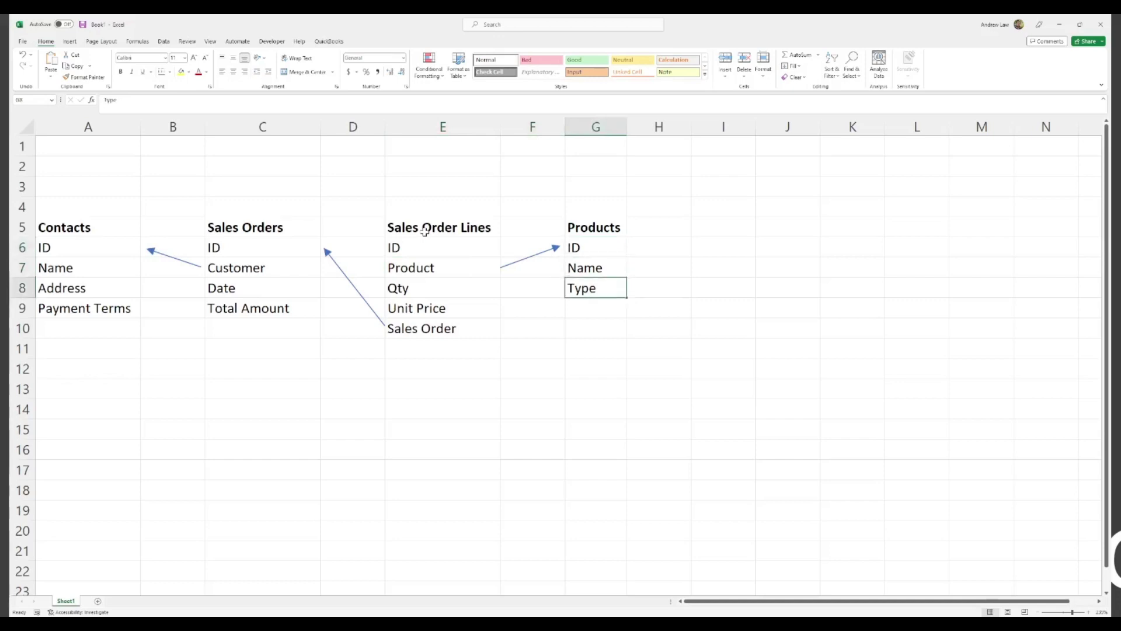
pyautogui.hotkey('alt', 'Tab')
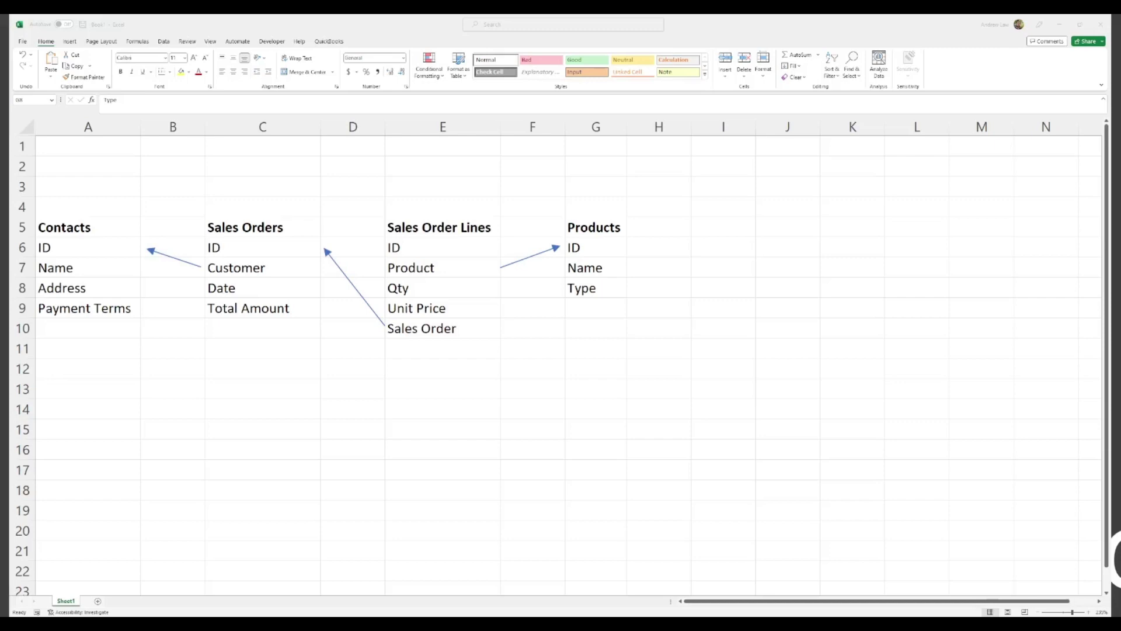
# Enter 'Favorite Chocolate' below Payment Terms and widen column A to fit it
pyautogui.click(106, 330)
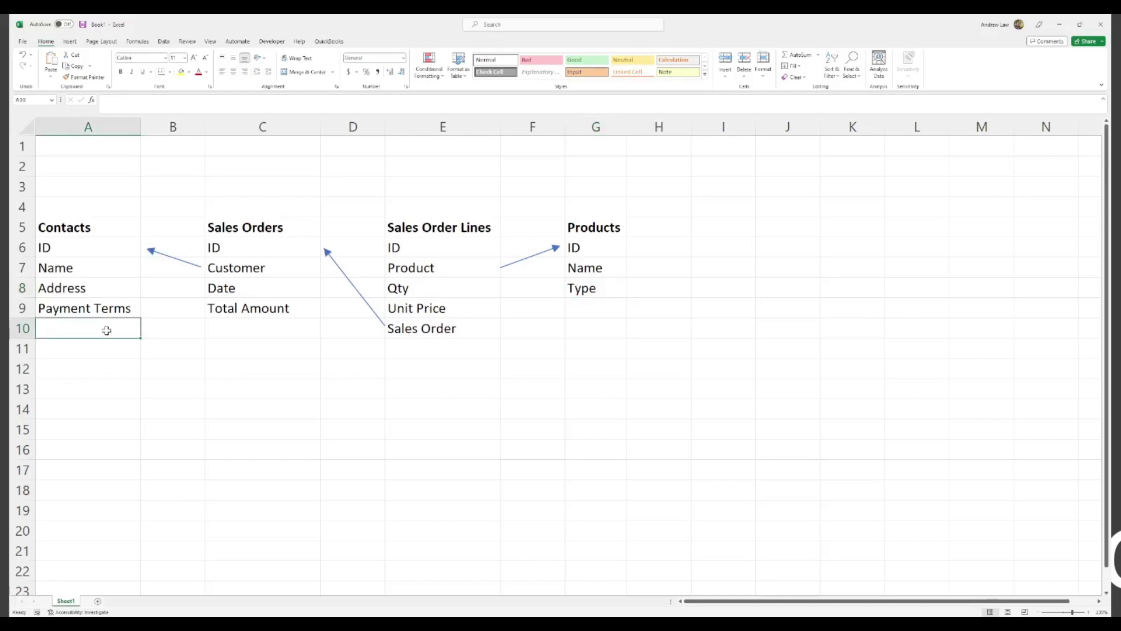
pyautogui.write('Fav')
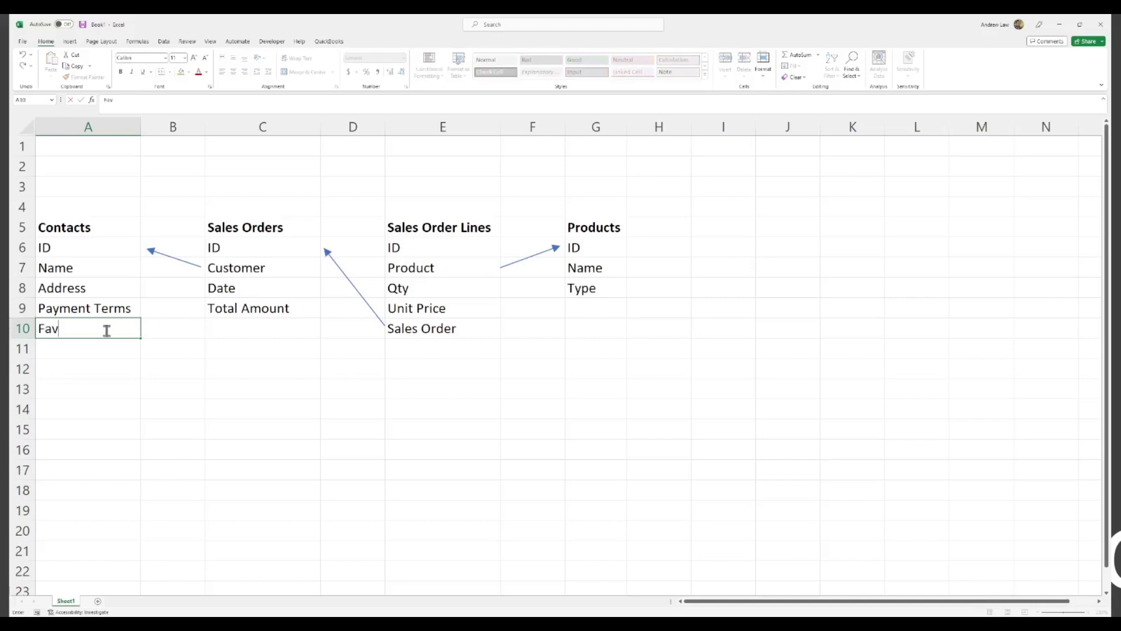
pyautogui.write('orite Chipcolate')
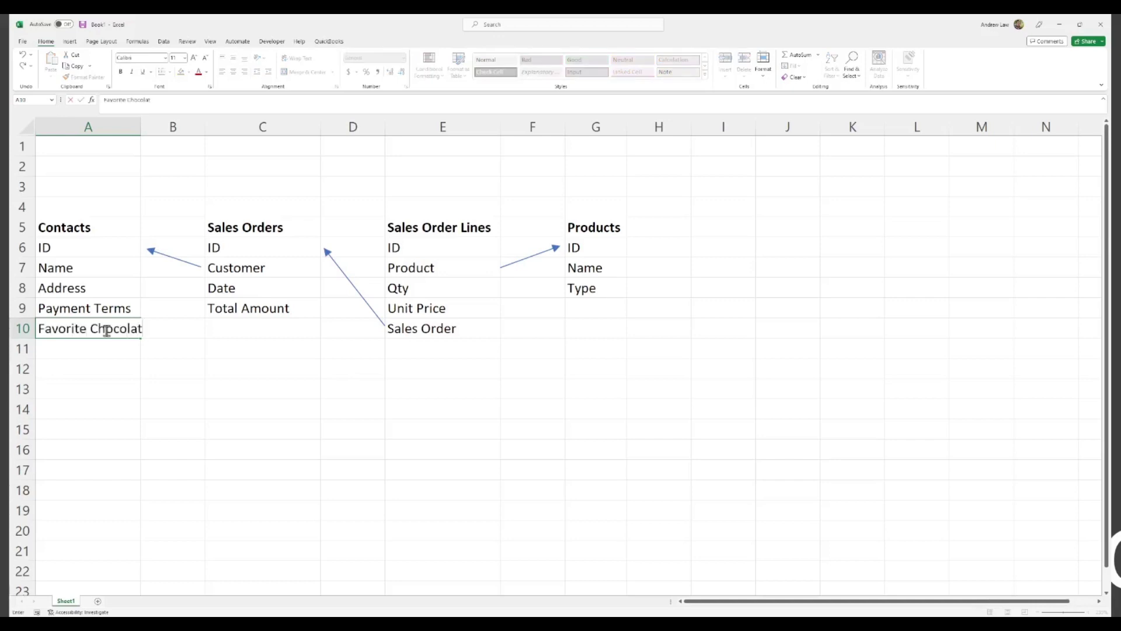
pyautogui.press('Return')
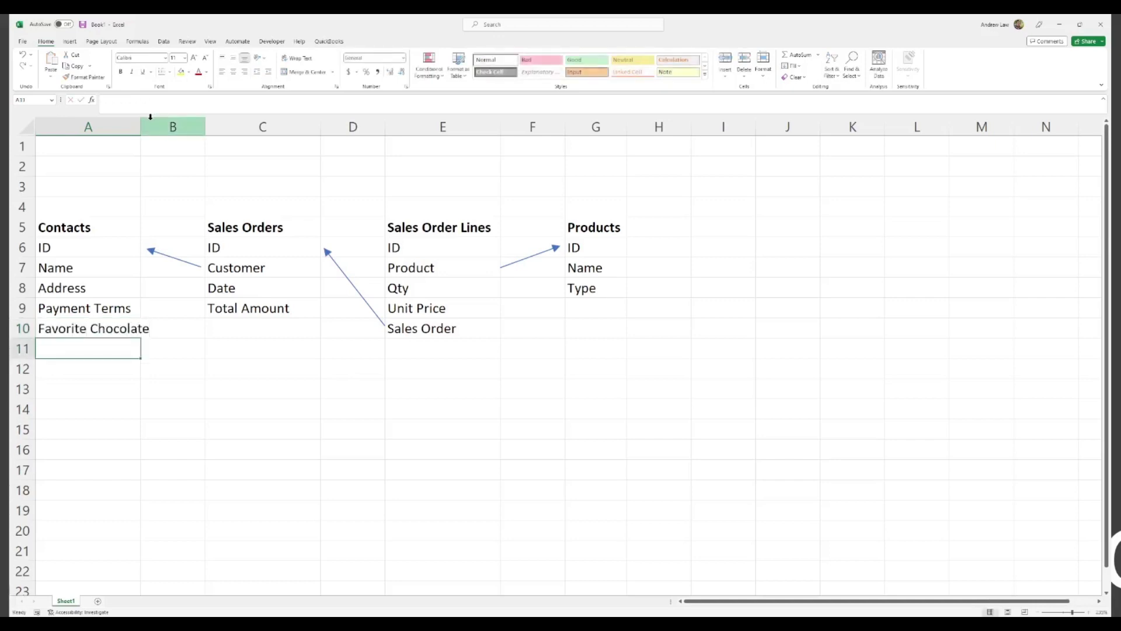
pyautogui.moveTo(142, 127); pyautogui.dragTo(164, 127)
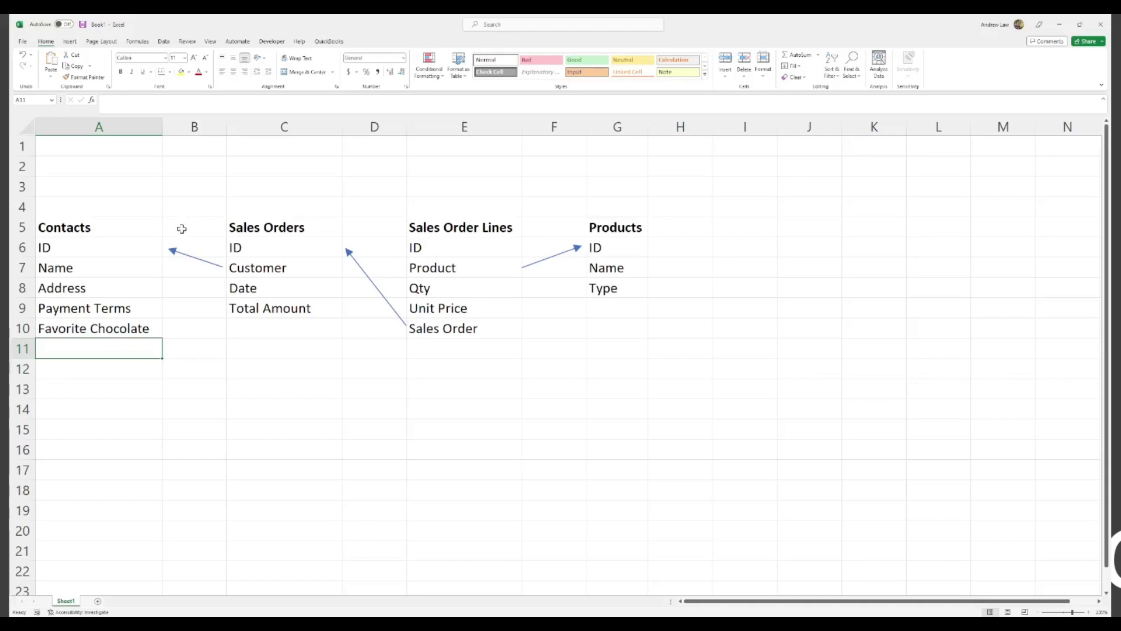
# Point out the Contacts, Sales Orders and Products table headings
pyautogui.click(140, 226)
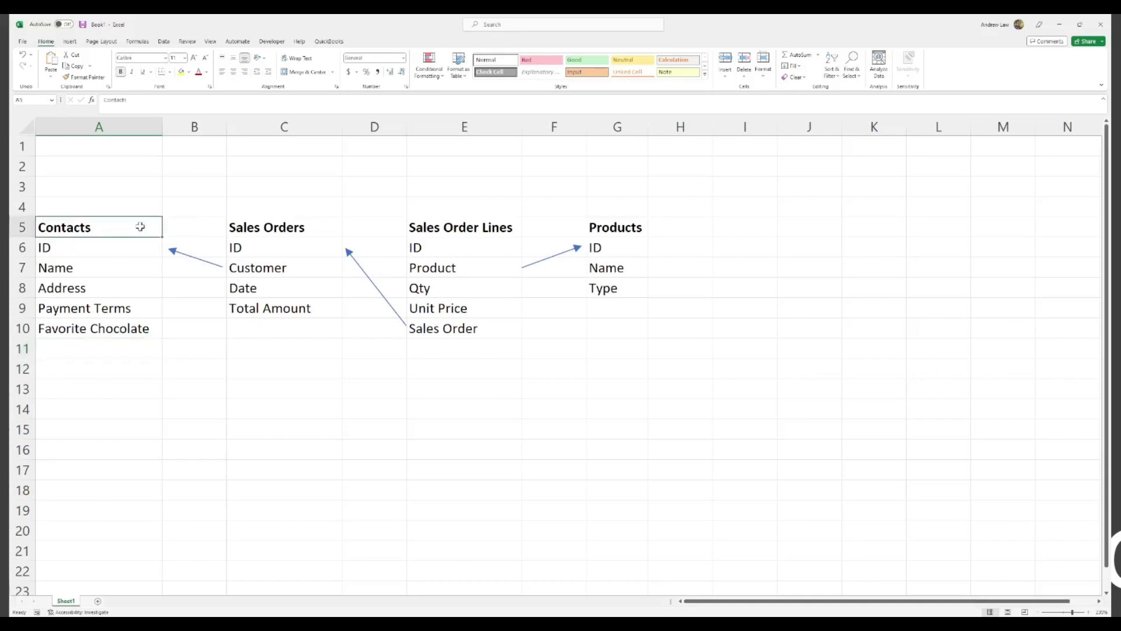
pyautogui.click(273, 219)
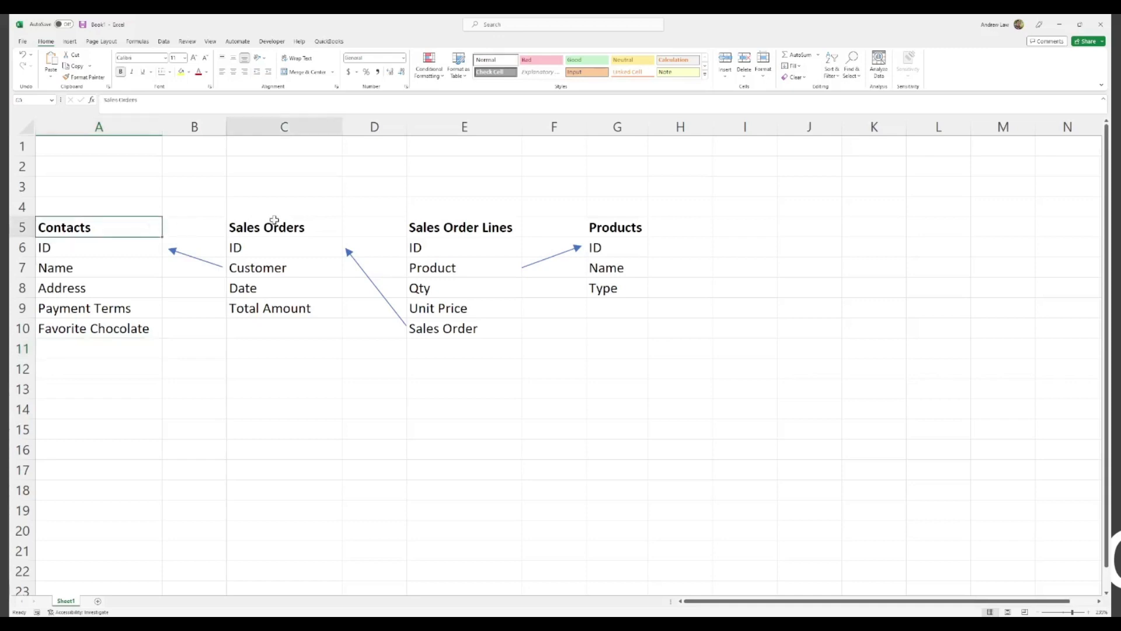
pyautogui.click(606, 226)
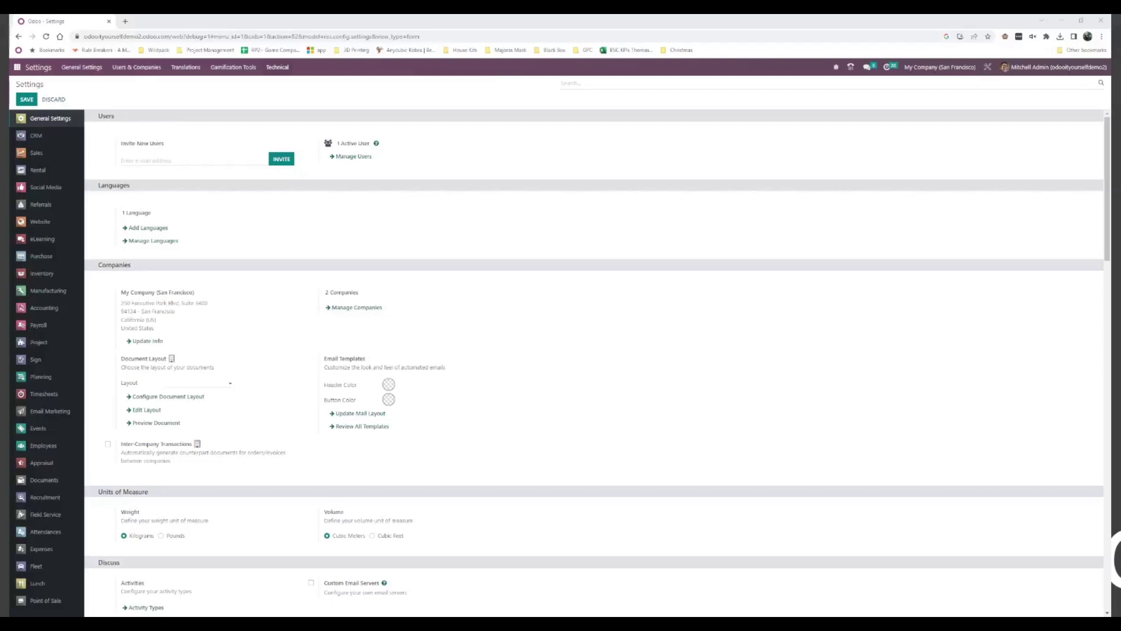
# Open the sale.order model from Settings > Technical > Models
pyautogui.click(275, 68)
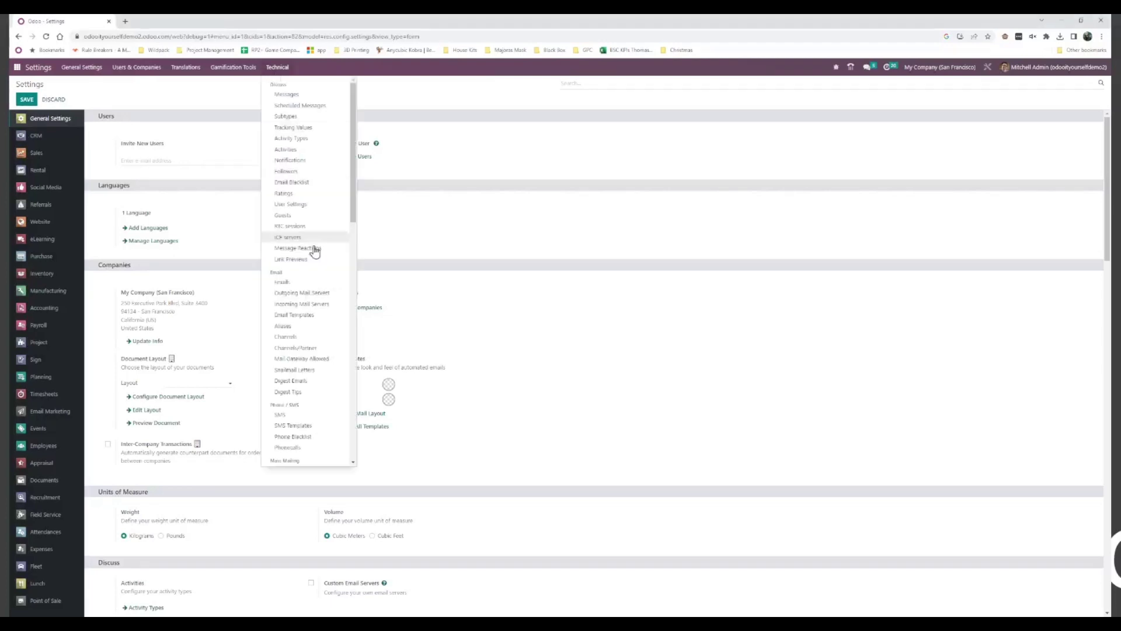
pyautogui.scroll(-5, 312, 248)
pyautogui.scroll(-5, 314, 251)
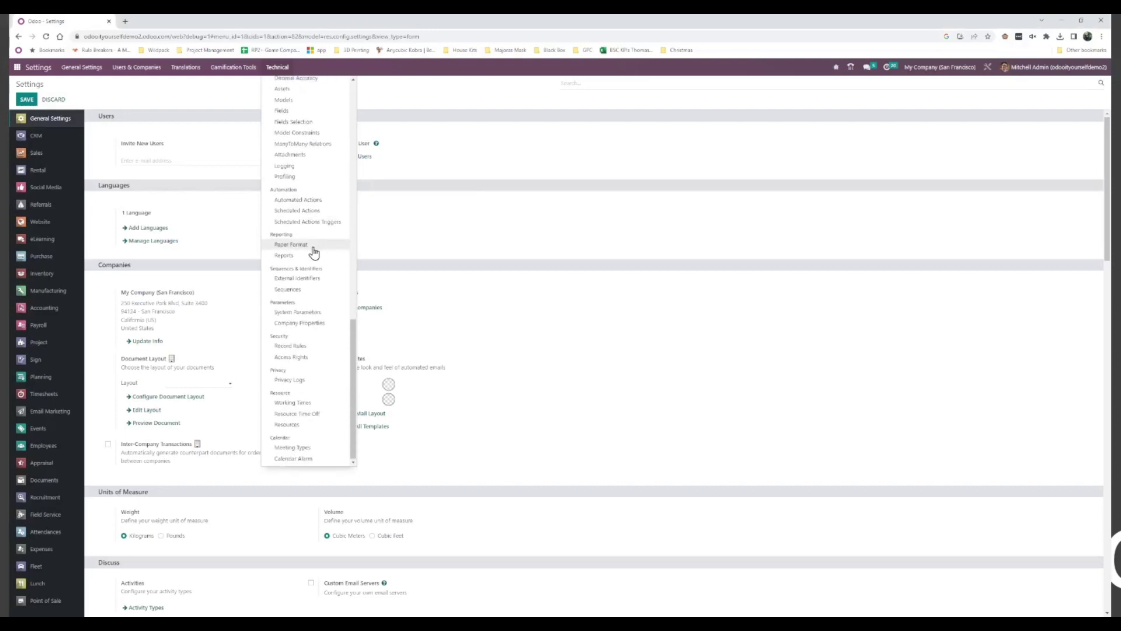
pyautogui.scroll(1, 313, 251)
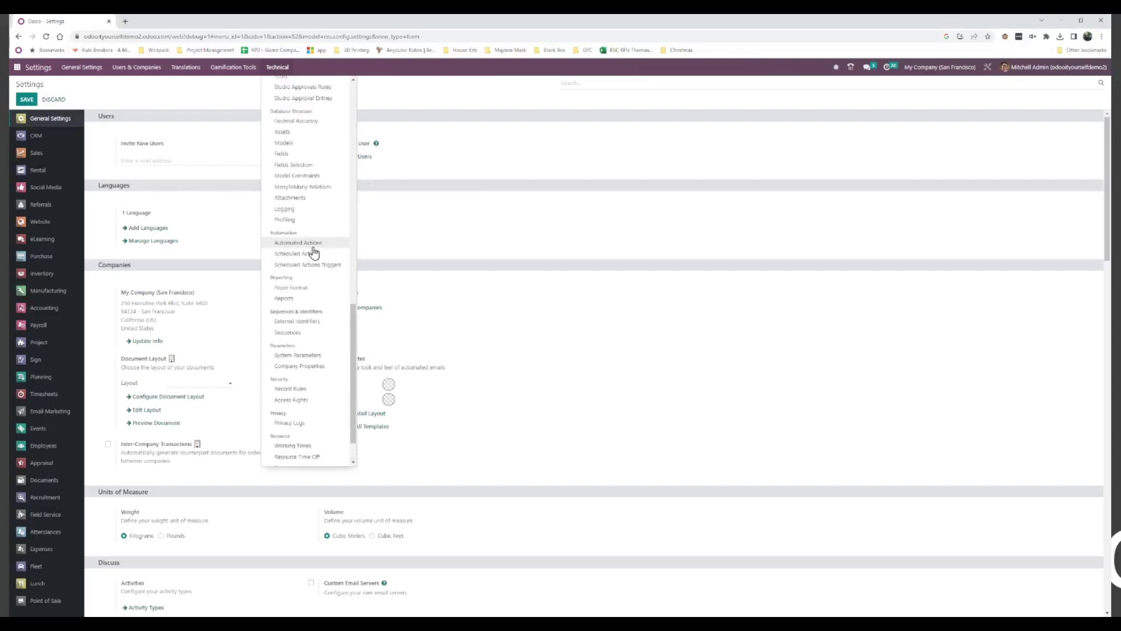
pyautogui.click(300, 143)
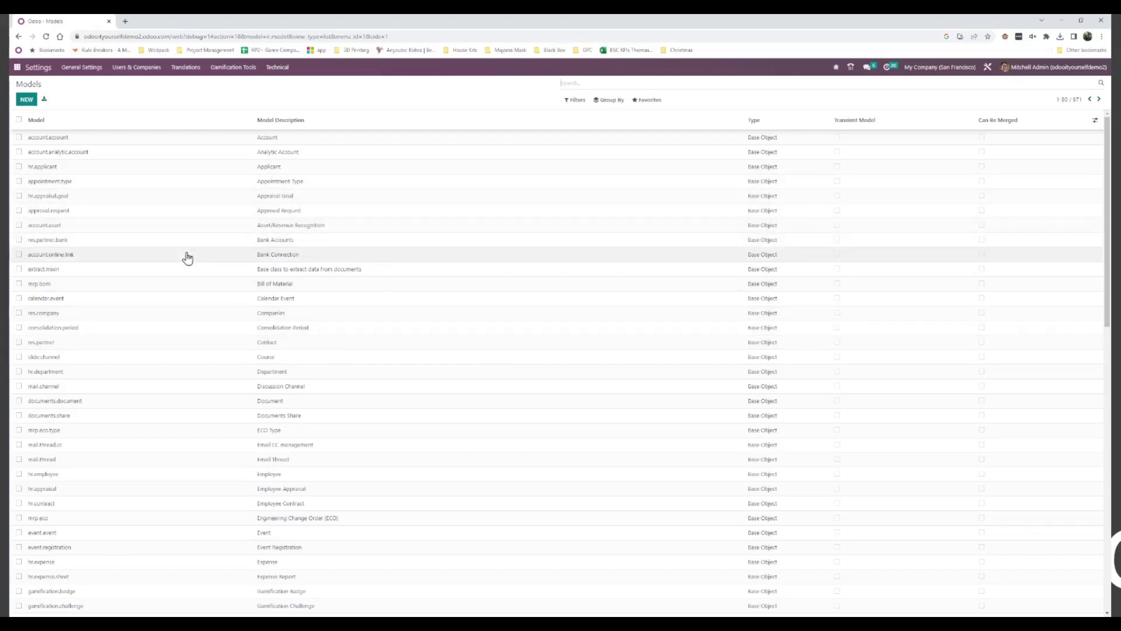
pyautogui.scroll(-10, 187, 258)
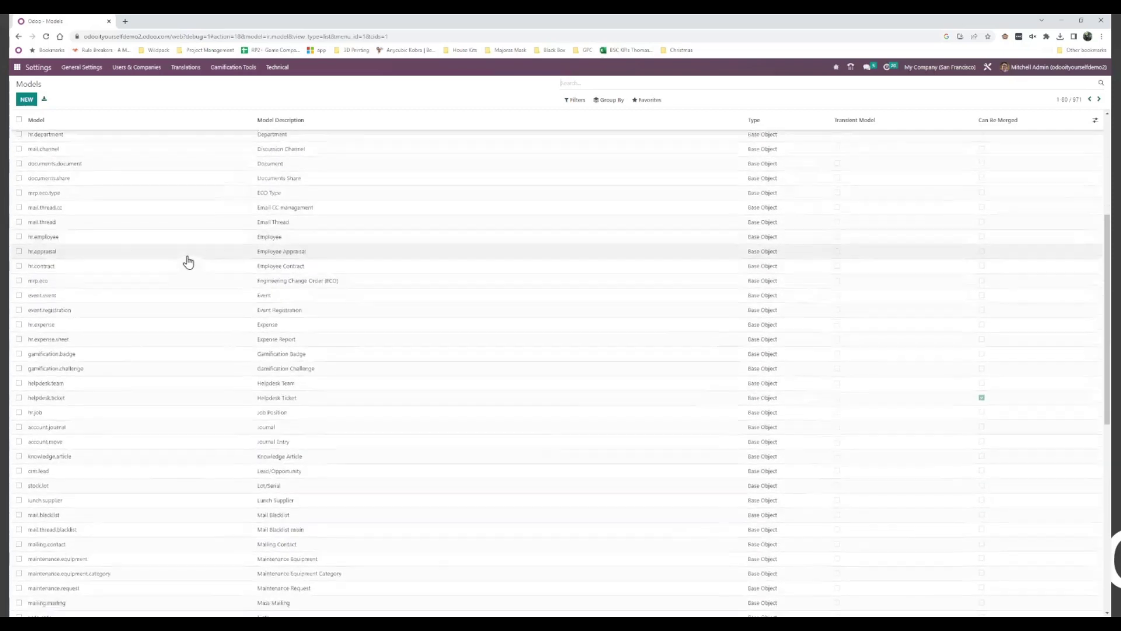
pyautogui.scroll(-2, 187, 264)
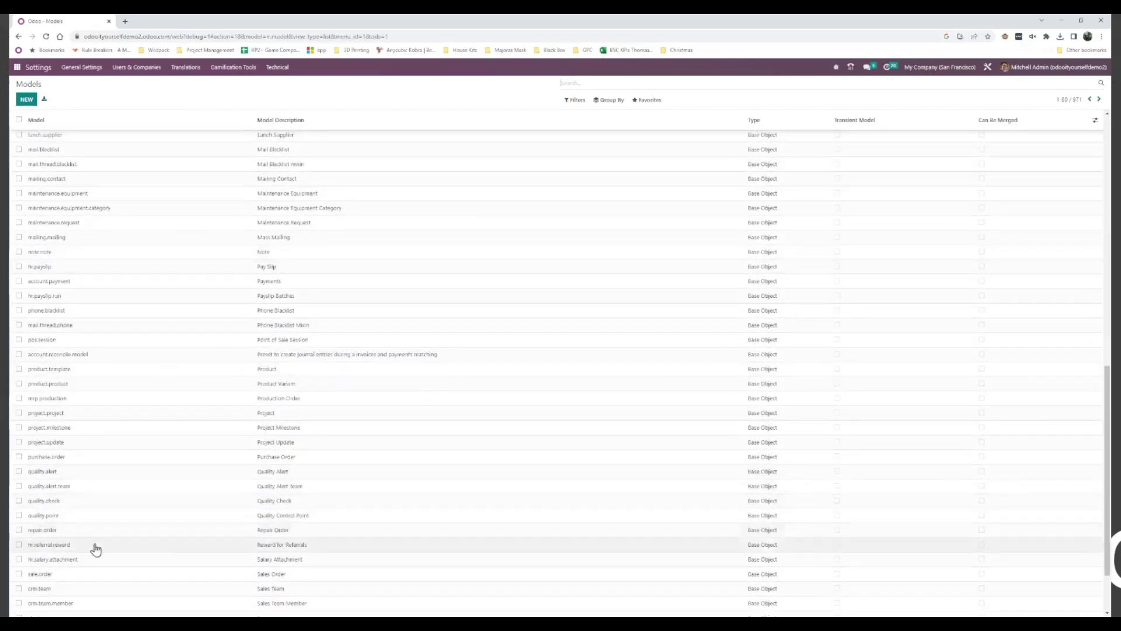
pyautogui.click(105, 575)
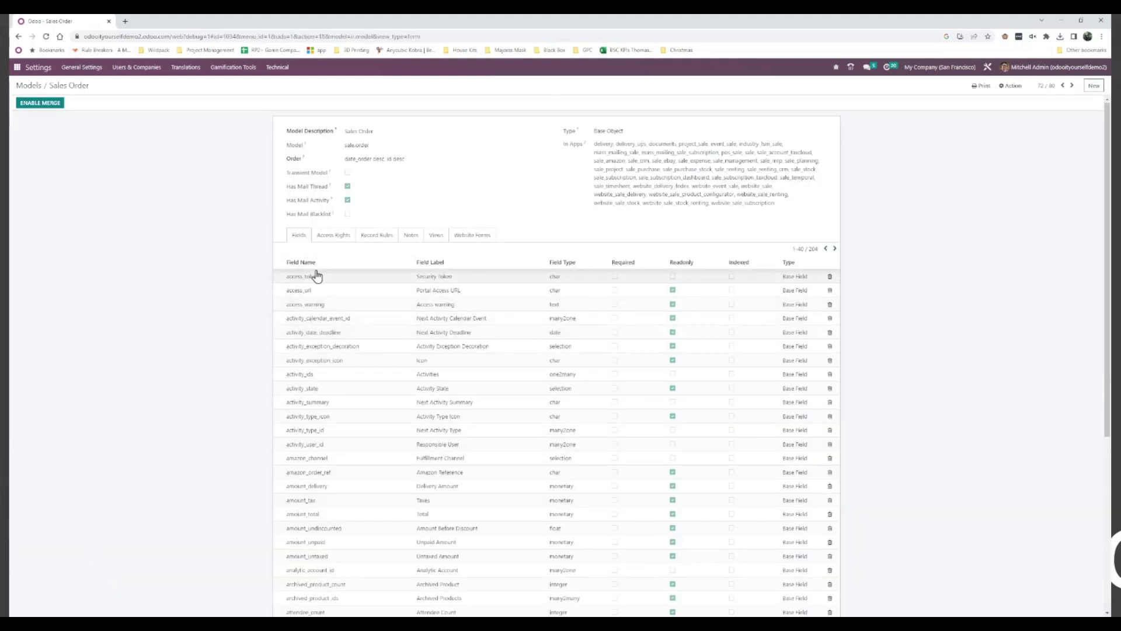
# Glance at the sale.order Access Rights, then return to its Fields list
pyautogui.click(334, 238)
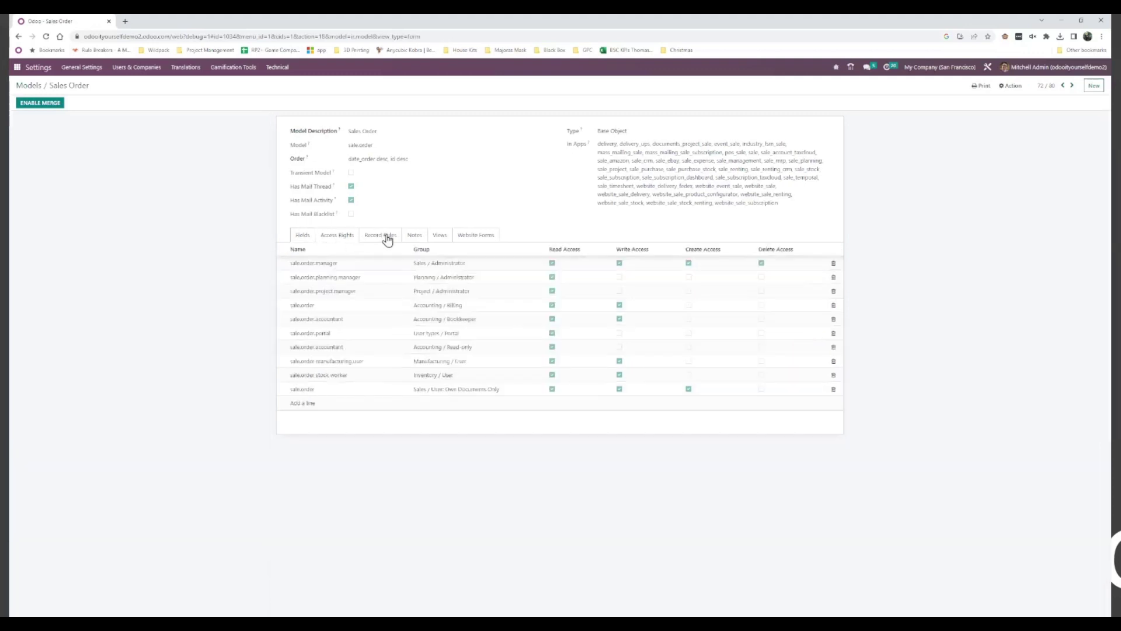
pyautogui.click(299, 238)
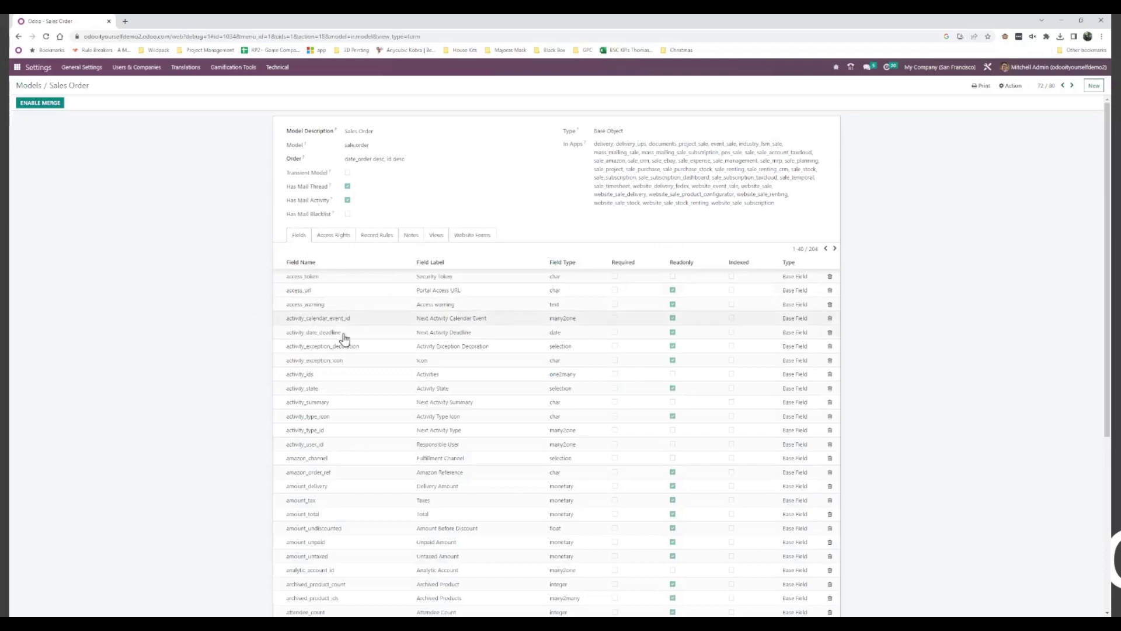
pyautogui.scroll(-4, 338, 363)
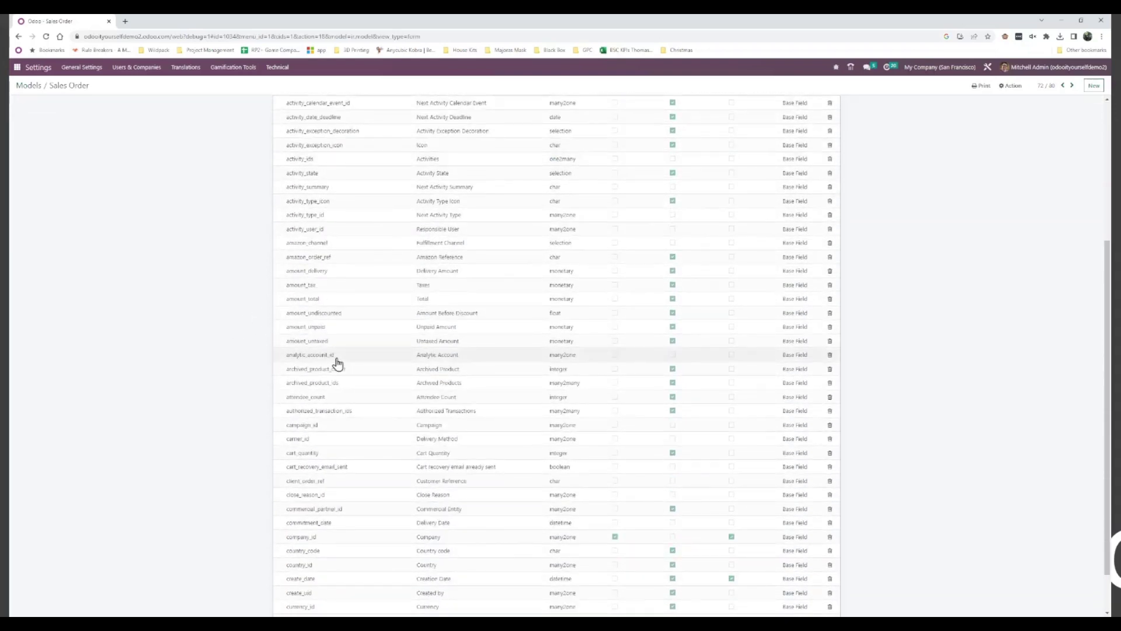
pyautogui.scroll(-1, 339, 365)
pyautogui.scroll(4, 358, 382)
pyautogui.scroll(1, 693, 348)
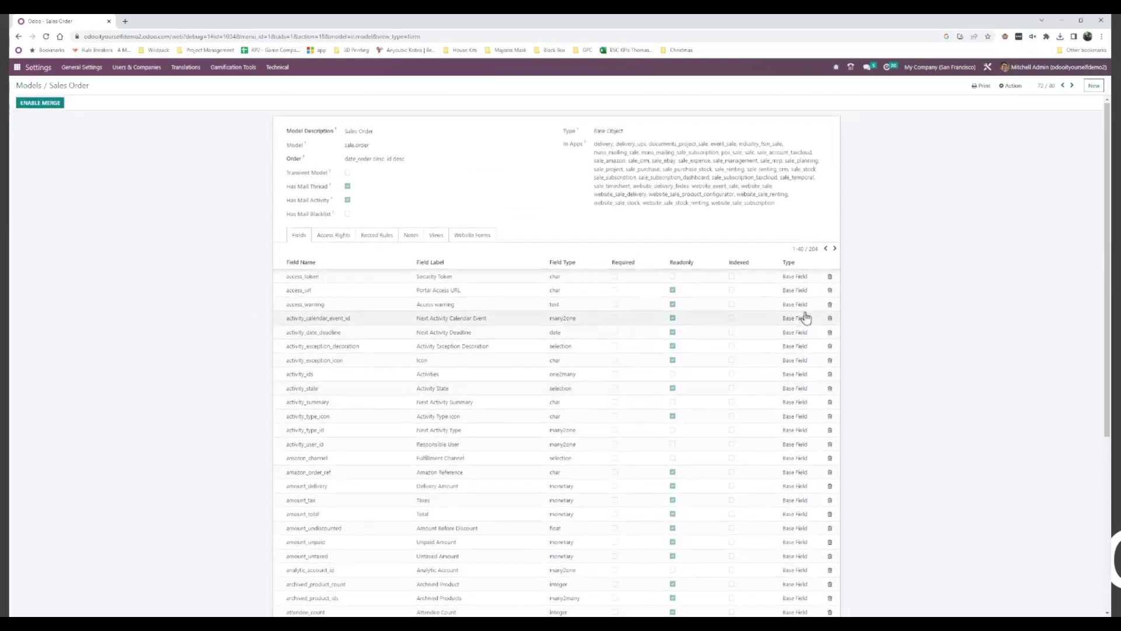
# Page forward twice through the fields until partner_id is listed
pyautogui.click(834, 248)
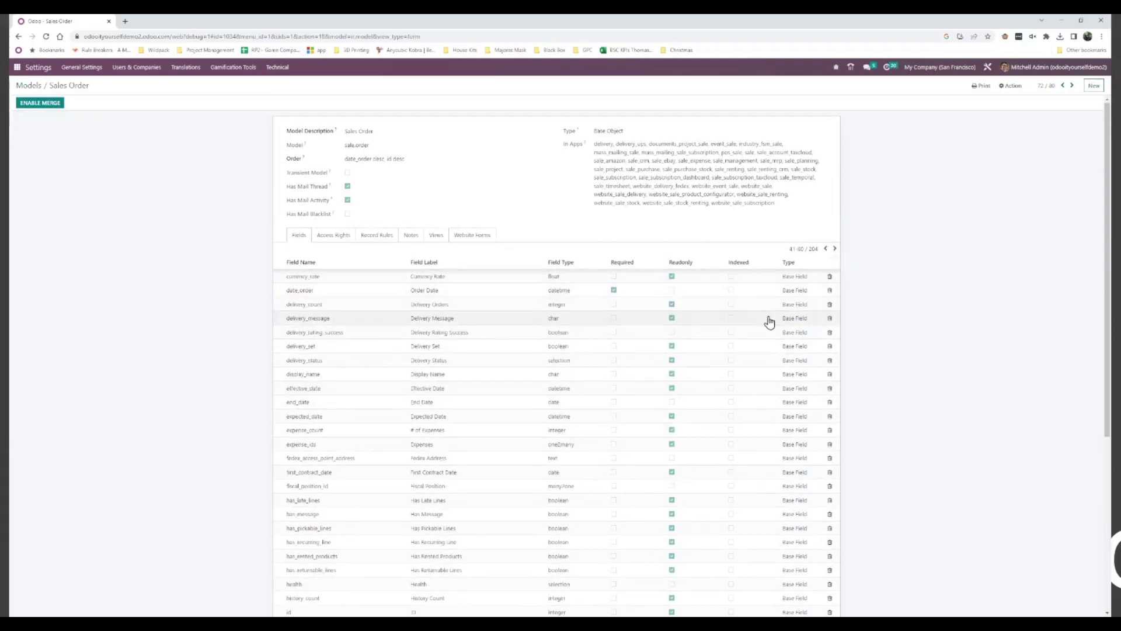
pyautogui.scroll(-2, 671, 352)
pyautogui.scroll(-2, 671, 354)
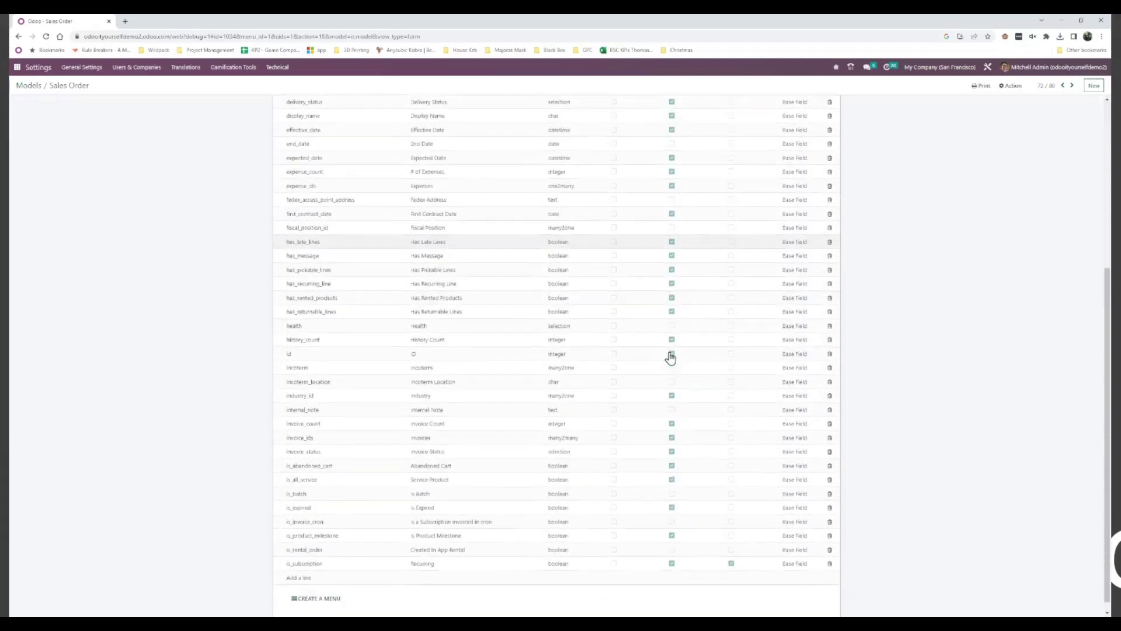
pyautogui.scroll(4, 681, 363)
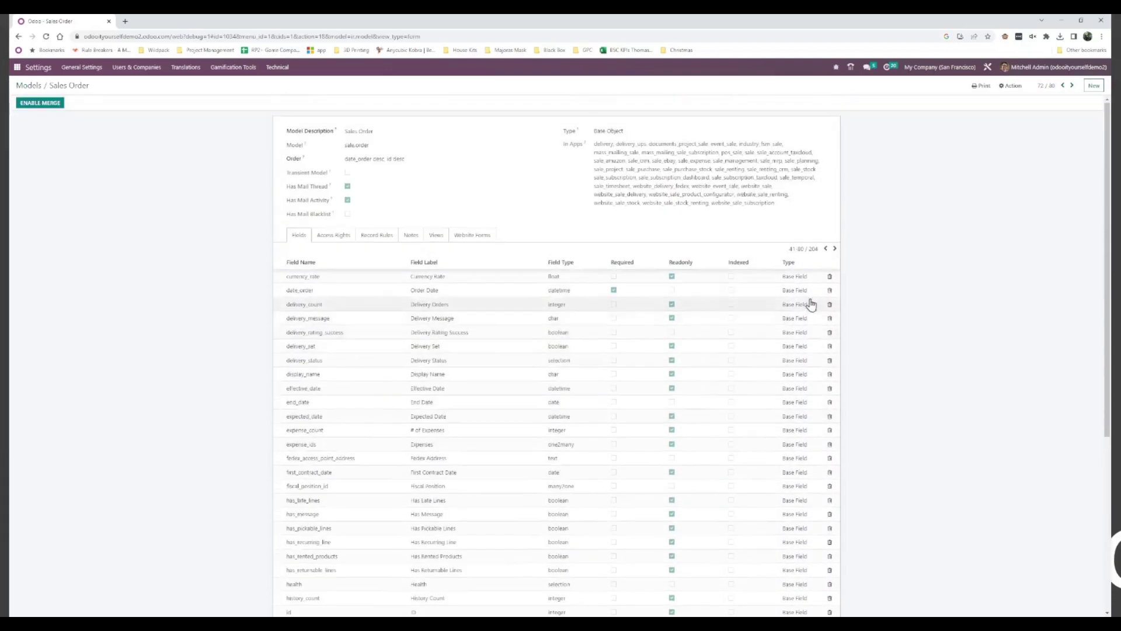
pyautogui.click(835, 250)
pyautogui.scroll(-3, 521, 383)
pyautogui.scroll(-2, 521, 383)
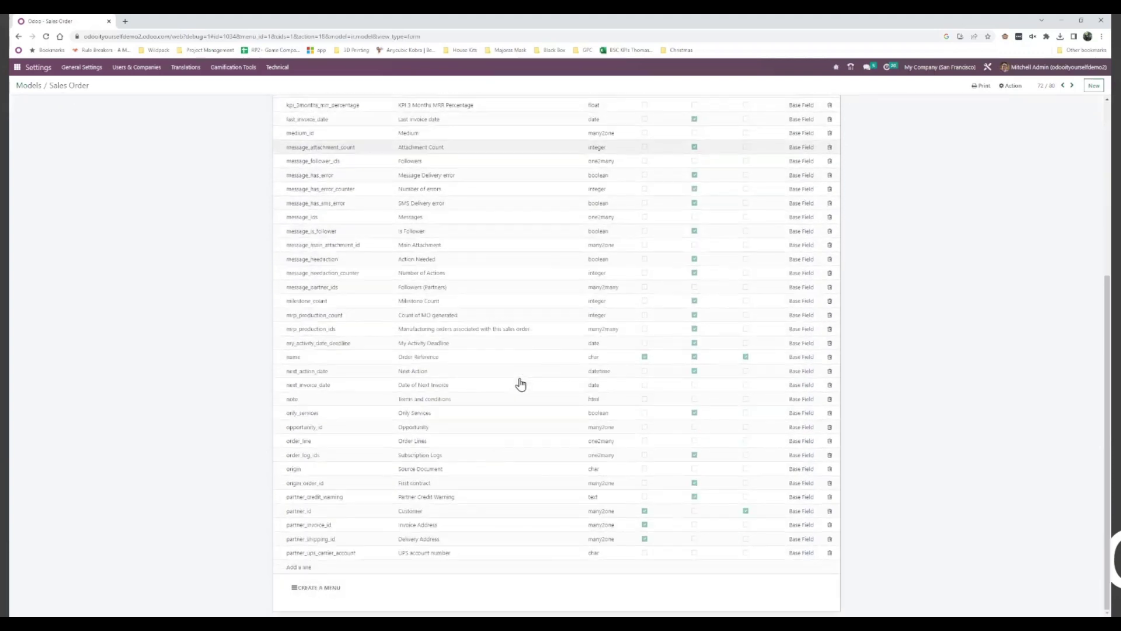
# Open the partner_id (Customer) field's definition: a required many2one to res.partner
pyautogui.click(309, 516)
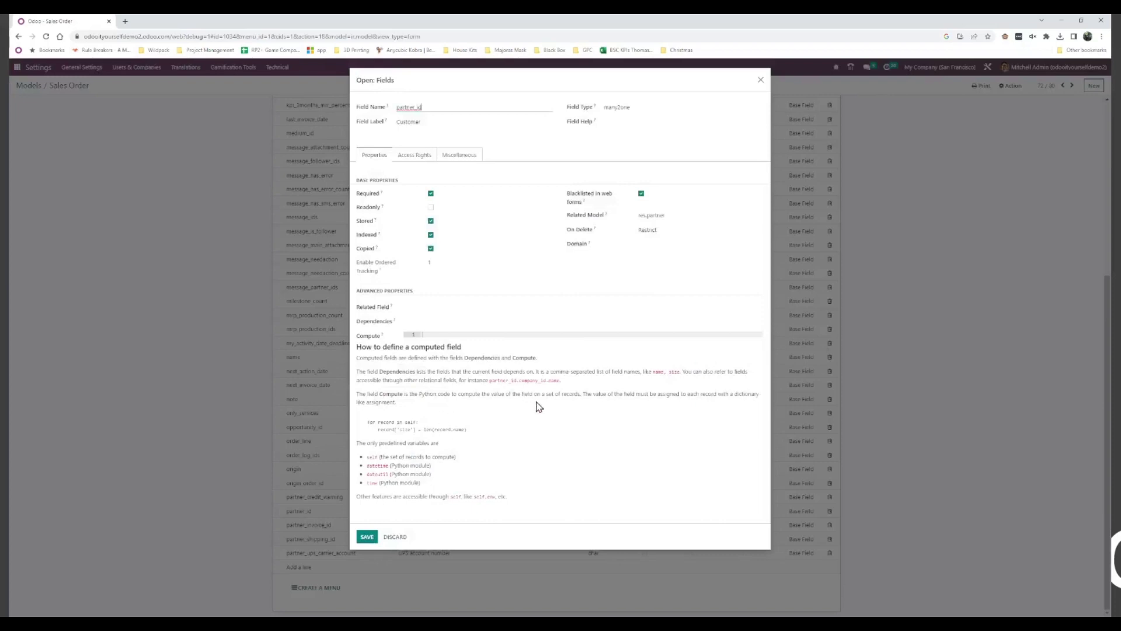